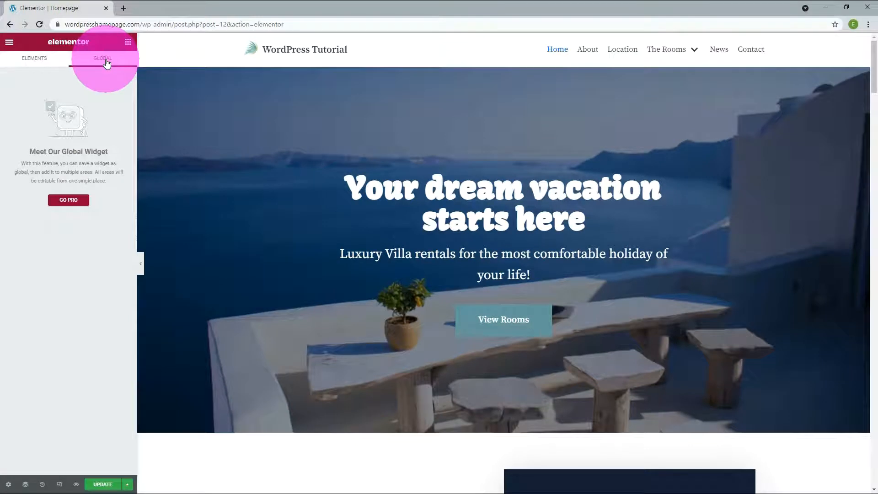
- Switch to the Elements library and collapse the Basic, Pro, General, Premium Addons and Orbit Fox Addons categories
click(28, 61)
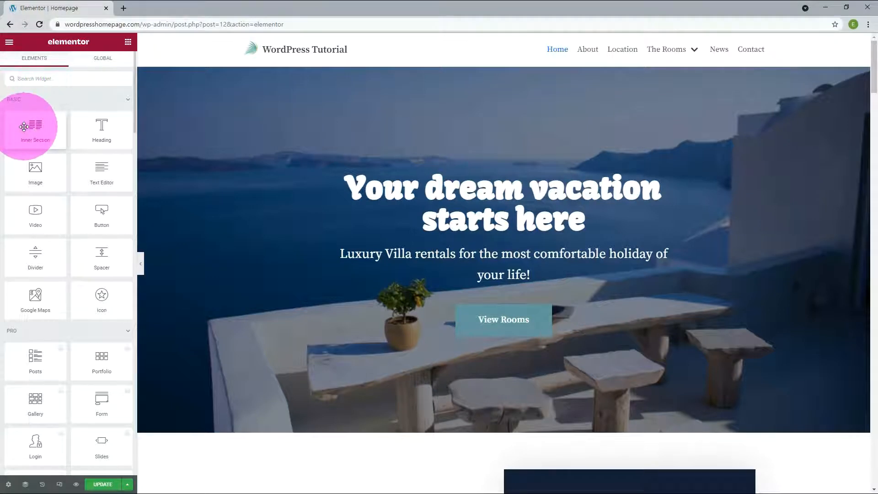
click(126, 102)
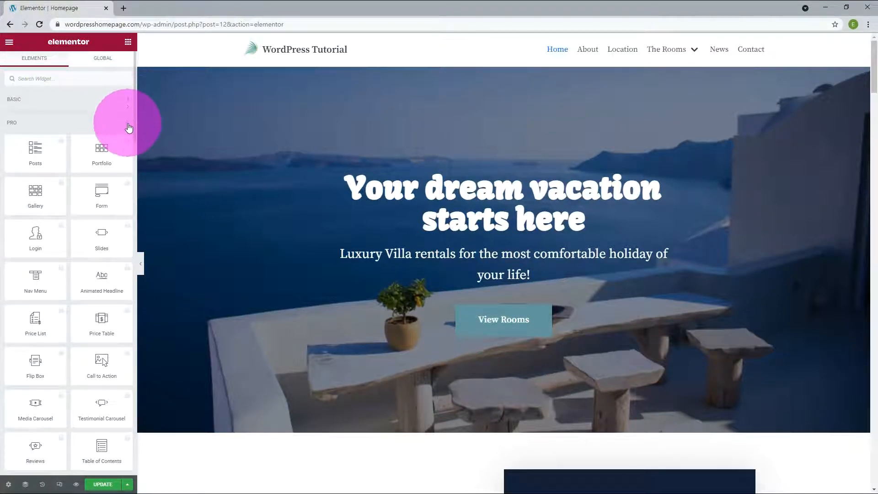
click(129, 124)
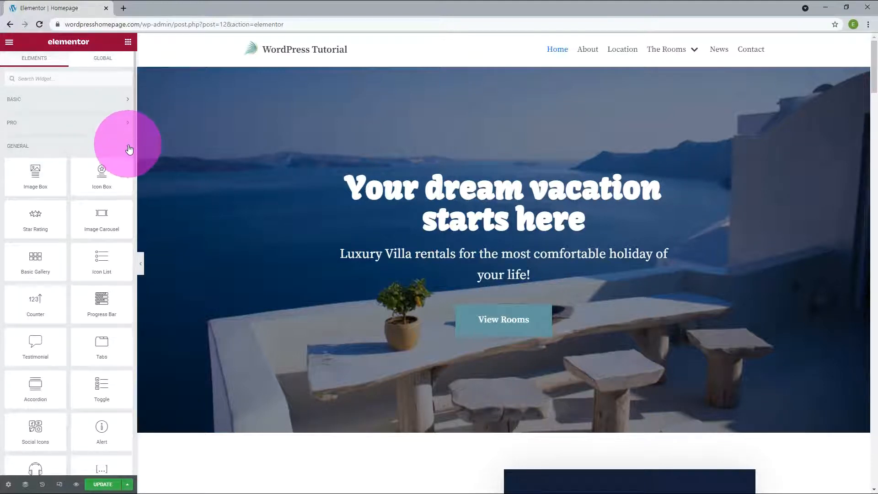
click(130, 147)
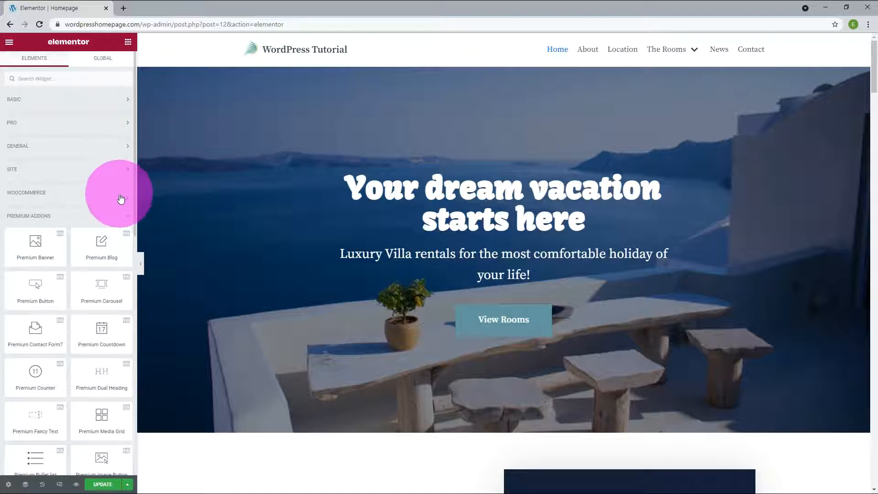
click(130, 222)
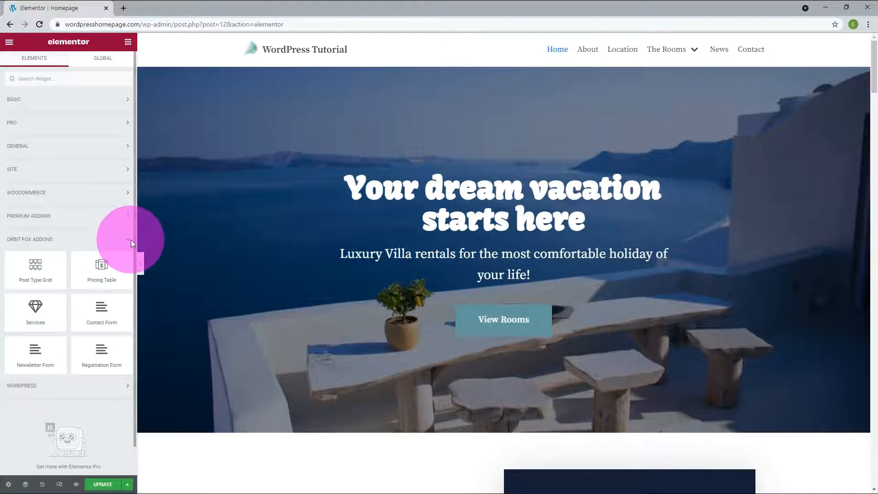
scroll(131, 239, down, 1)
click(130, 211)
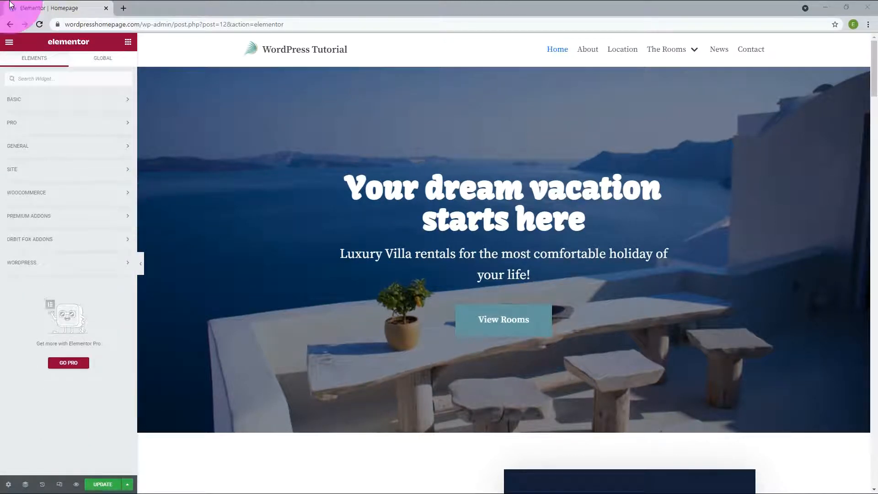
- Open the page settings and the Navigator, toggling the hero section's visibility off and back on
click(9, 484)
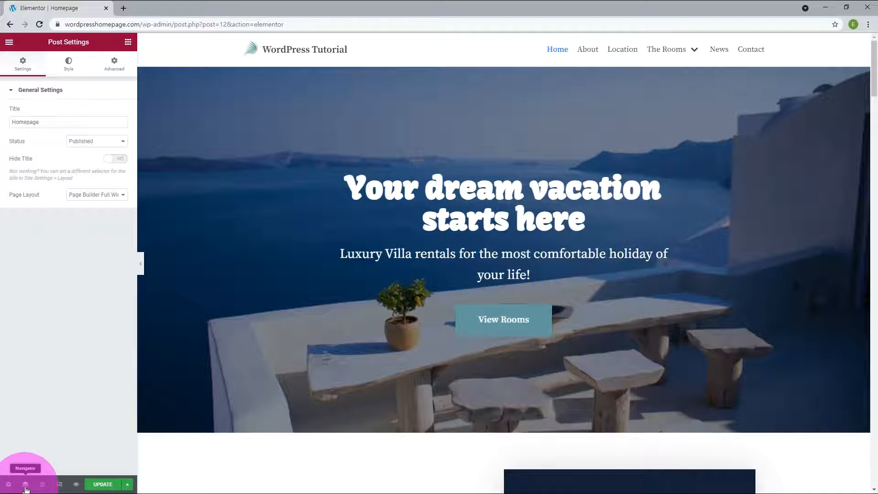
click(25, 488)
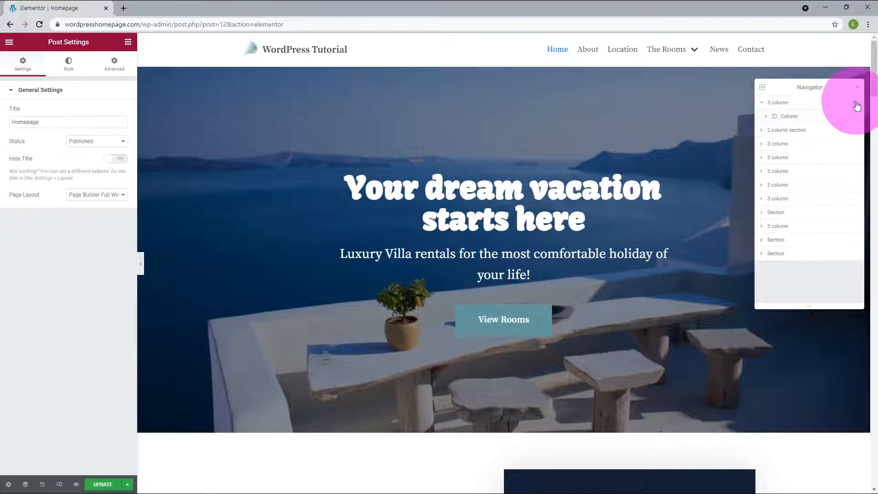
click(857, 104)
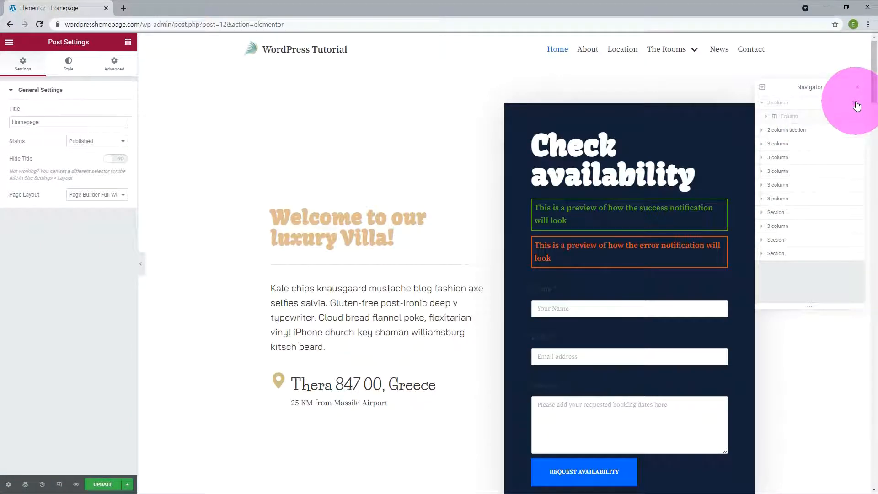
click(857, 104)
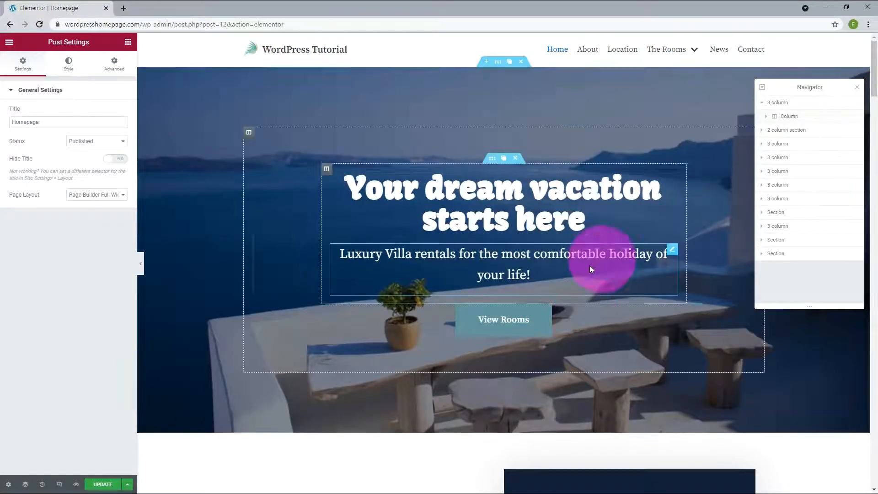
- Hide the Check availability section in the Navigator, then close the Navigator
scroll(590, 263, down, 5)
scroll(594, 256, down, 3)
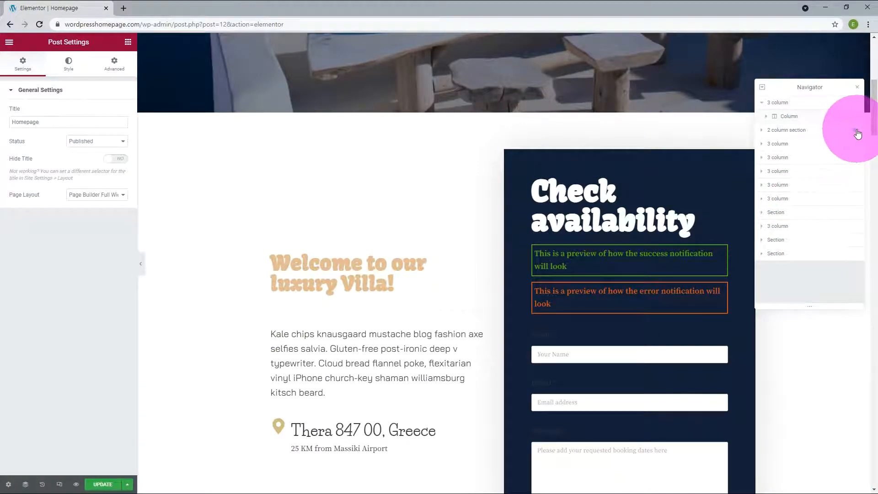
click(856, 131)
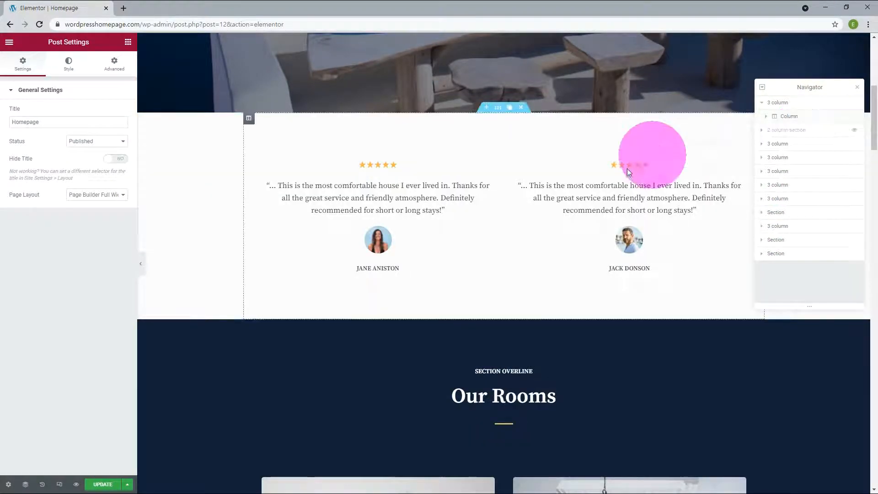
click(25, 484)
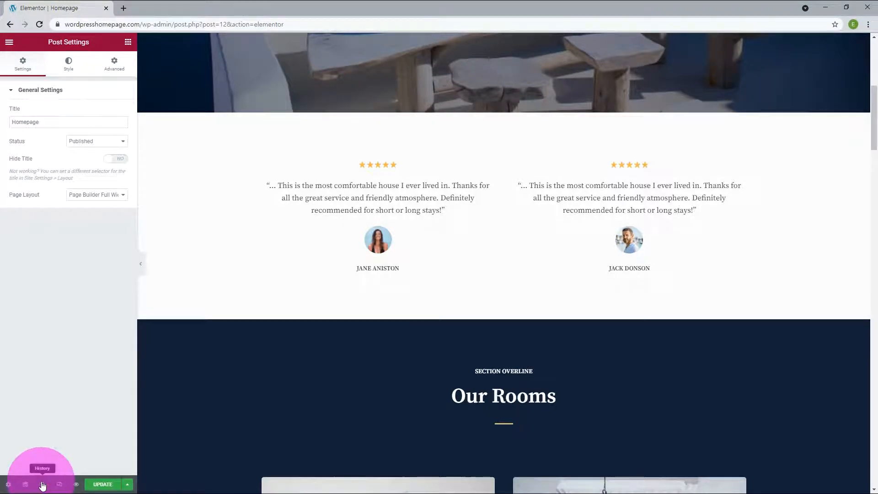
- Open the History panel and browse the page's saved revisions
click(42, 484)
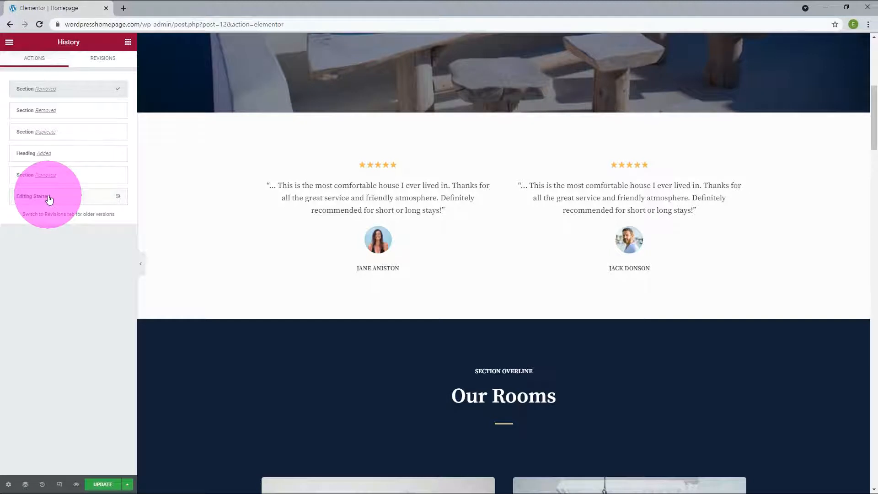
click(98, 60)
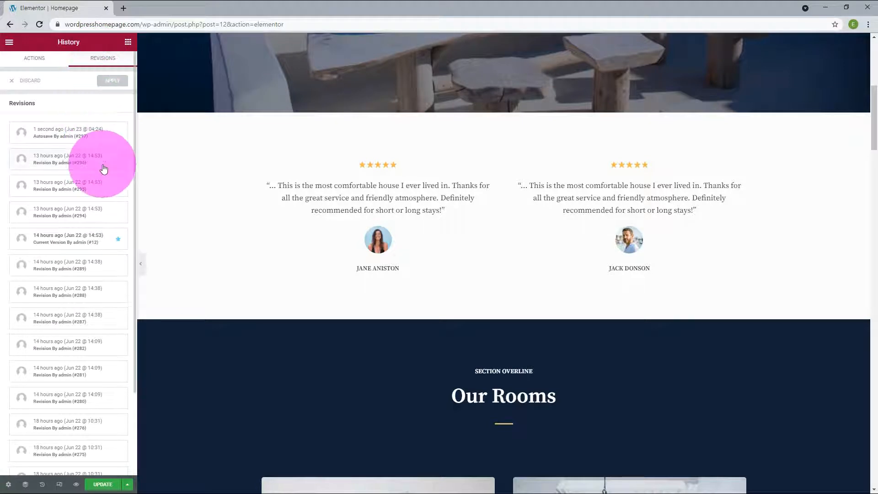
scroll(97, 166, down, 2)
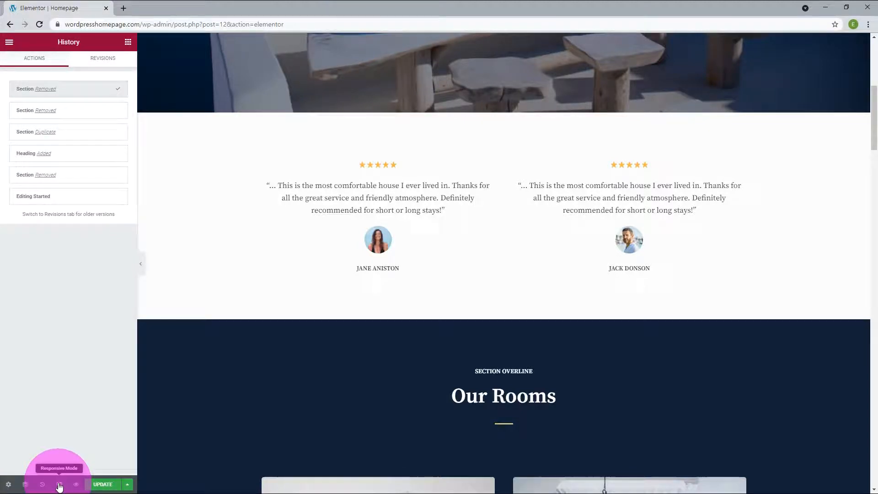
- Preview the page at mobile width, then tablet and desktop widths
click(59, 485)
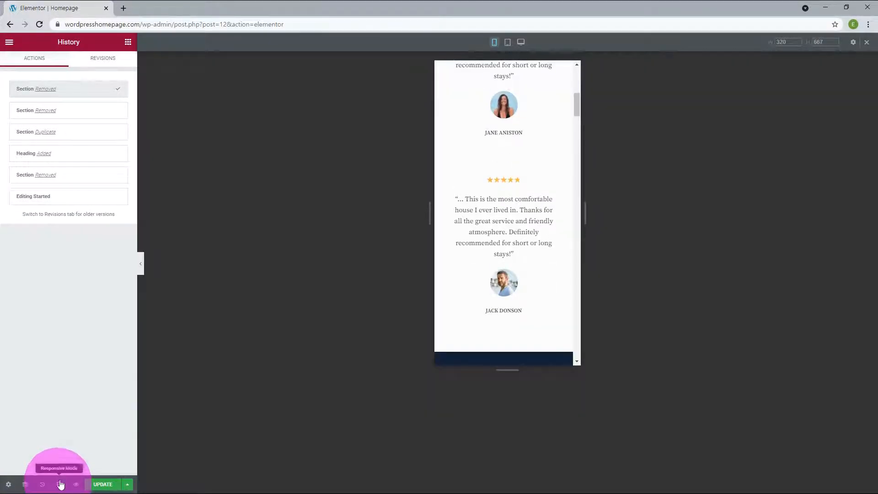
scroll(554, 278, up, 5)
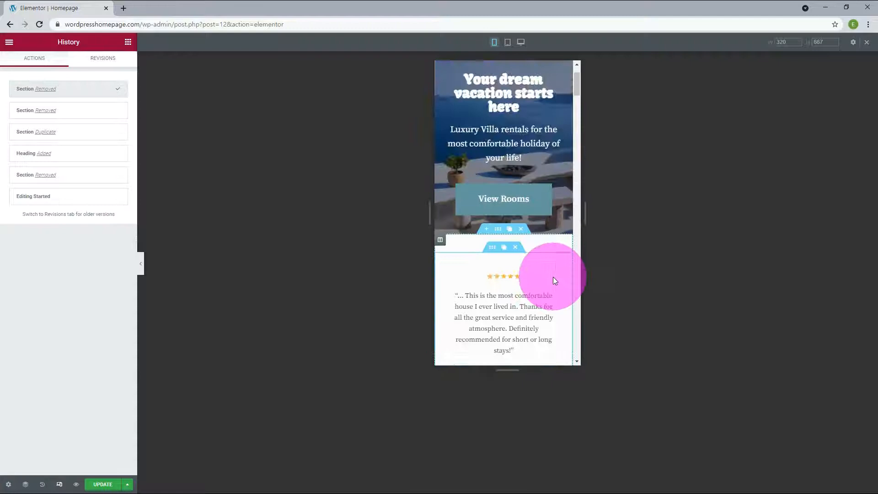
scroll(554, 280, down, 6)
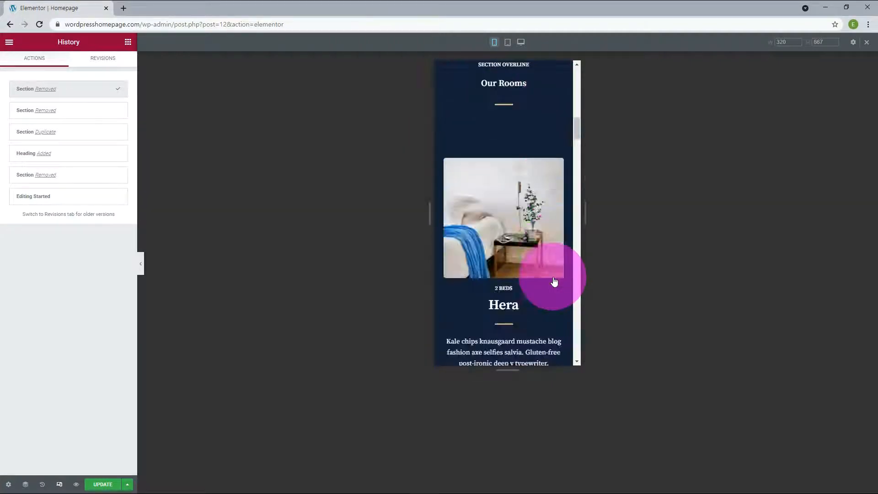
scroll(554, 280, down, 5)
click(507, 42)
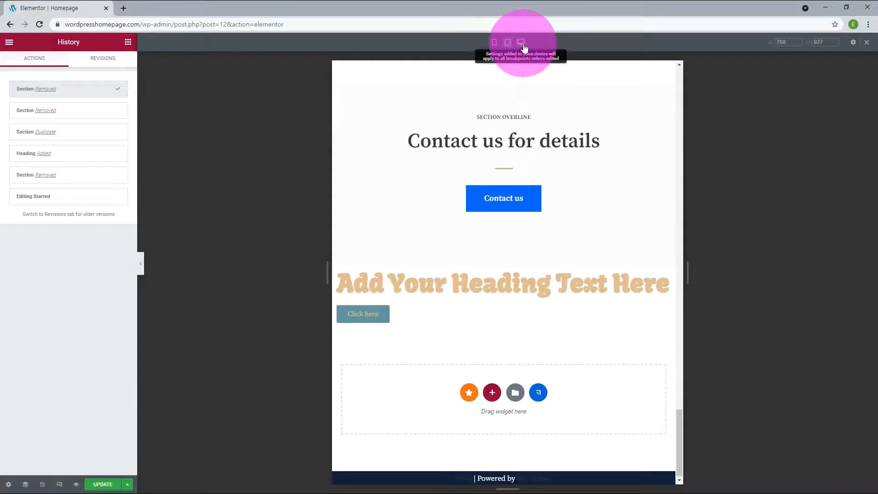
click(524, 47)
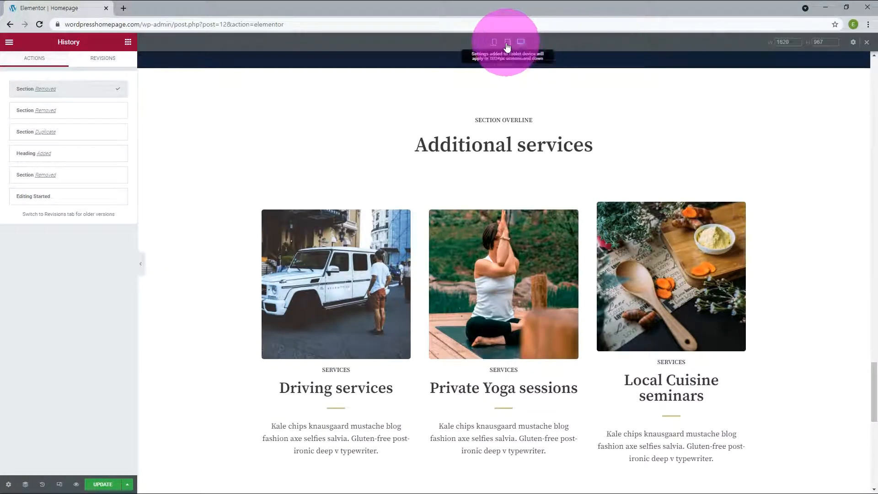
- Return to the tablet preview and open, then close, its hamburger navigation menu
click(508, 43)
scroll(588, 291, up, 15)
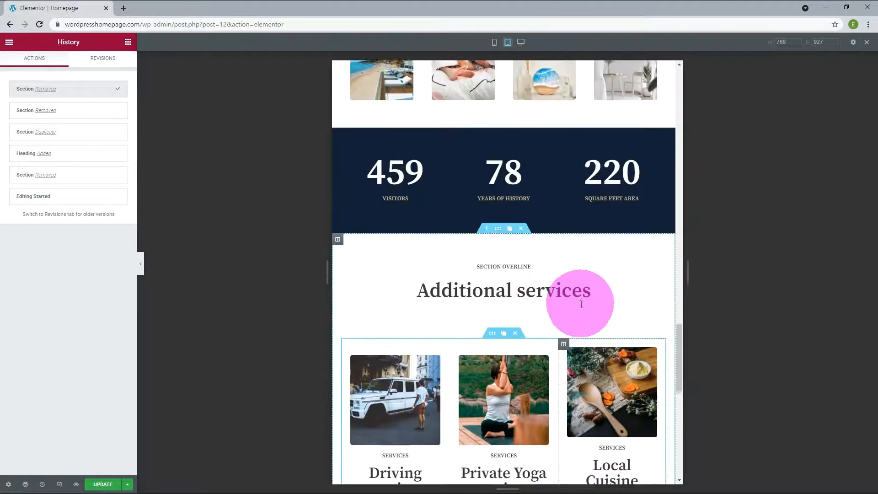
scroll(574, 291, up, 10)
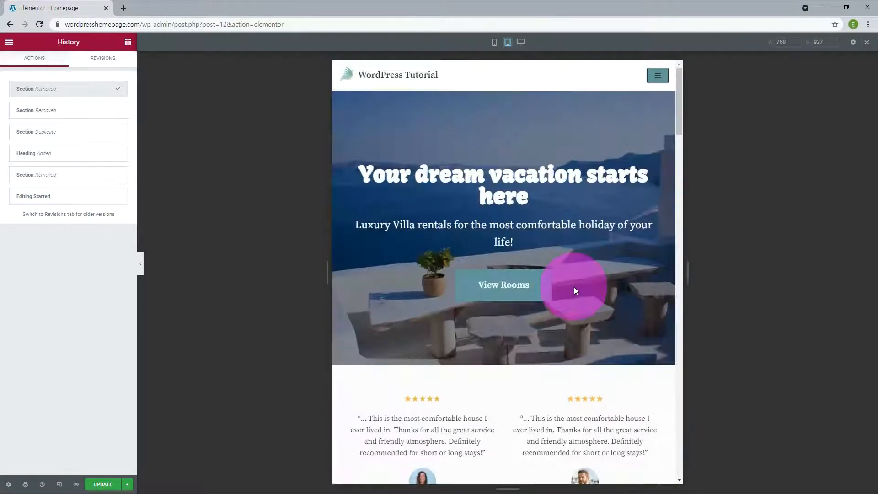
click(657, 76)
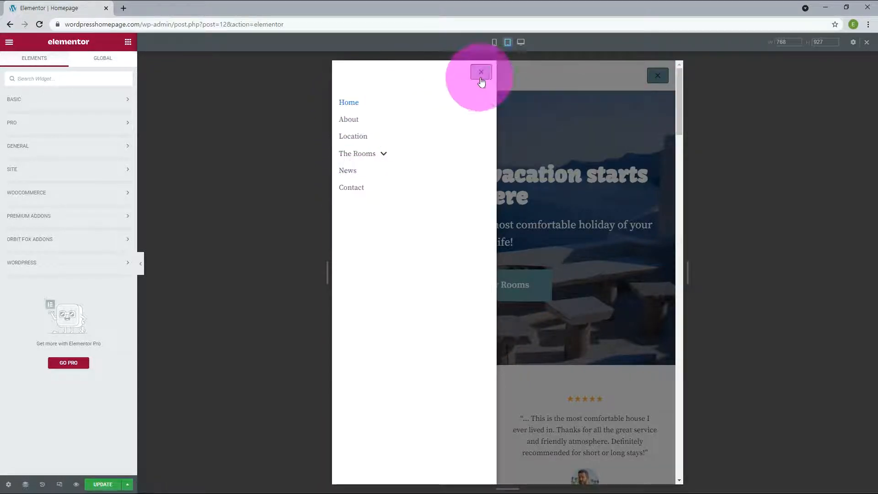
click(481, 73)
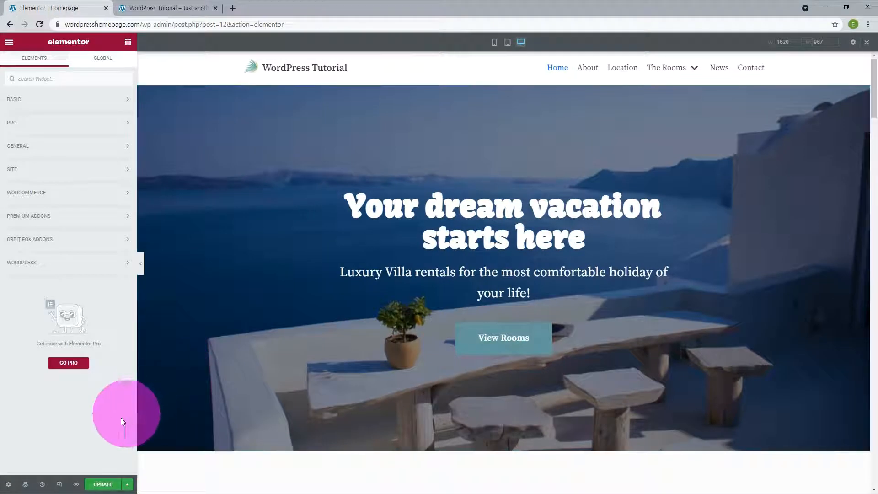
- Save the page, drop in a Heading widget, duplicate it, then delete the heading sections again
click(105, 485)
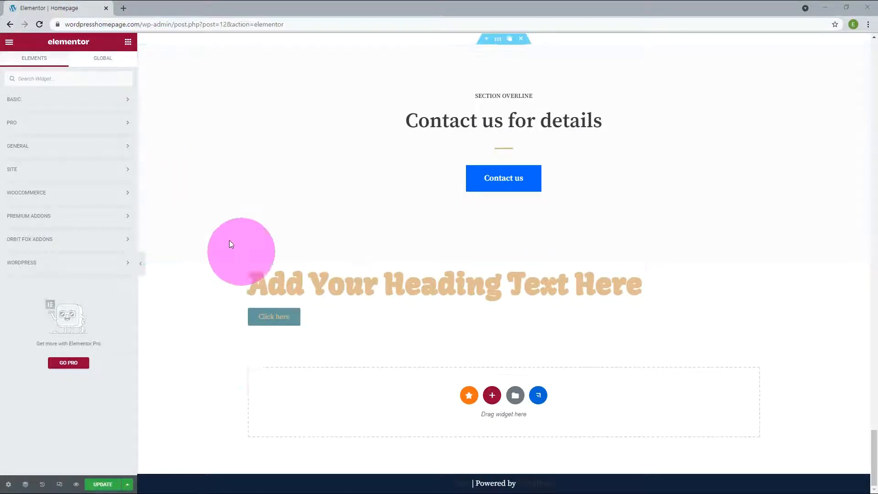
click(121, 100)
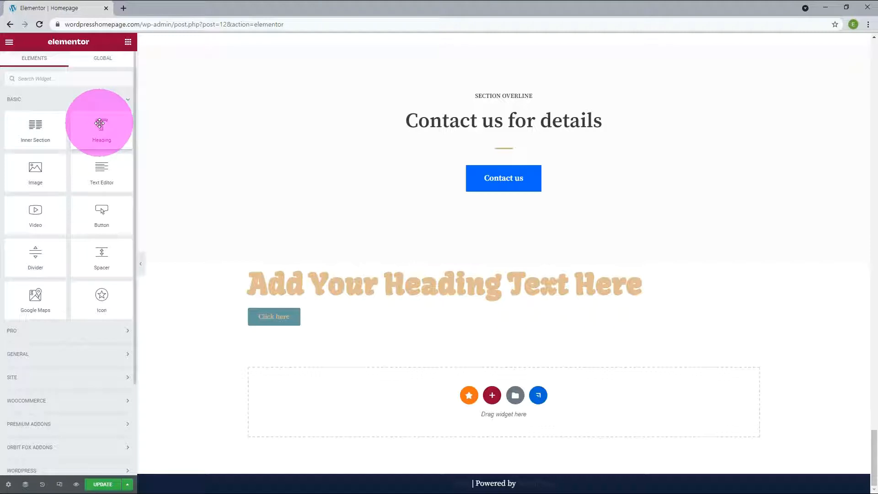
drag(100, 121, 326, 411)
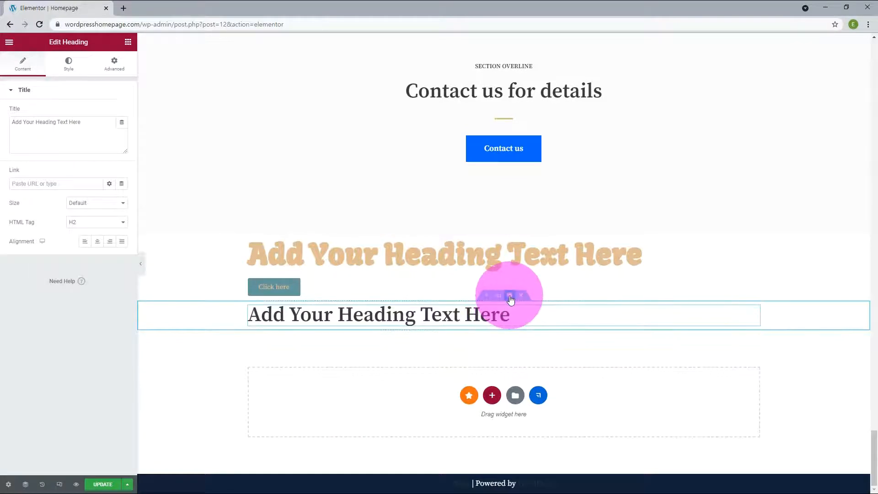
click(510, 297)
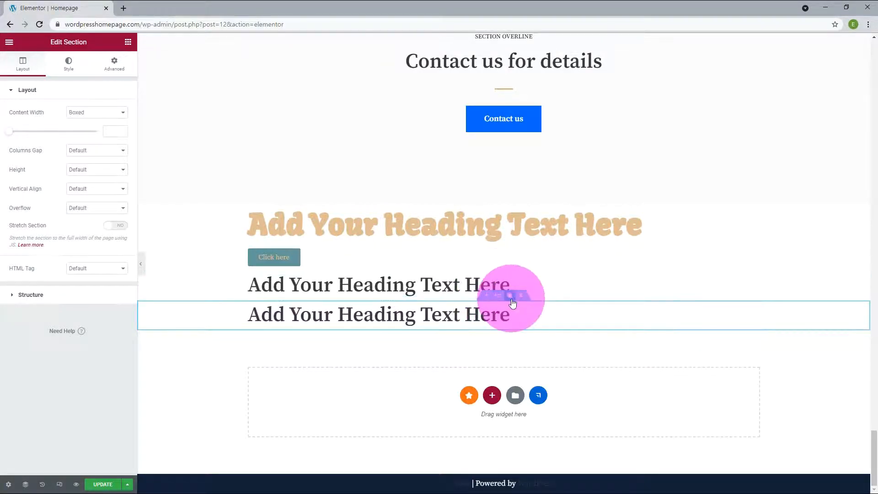
click(521, 298)
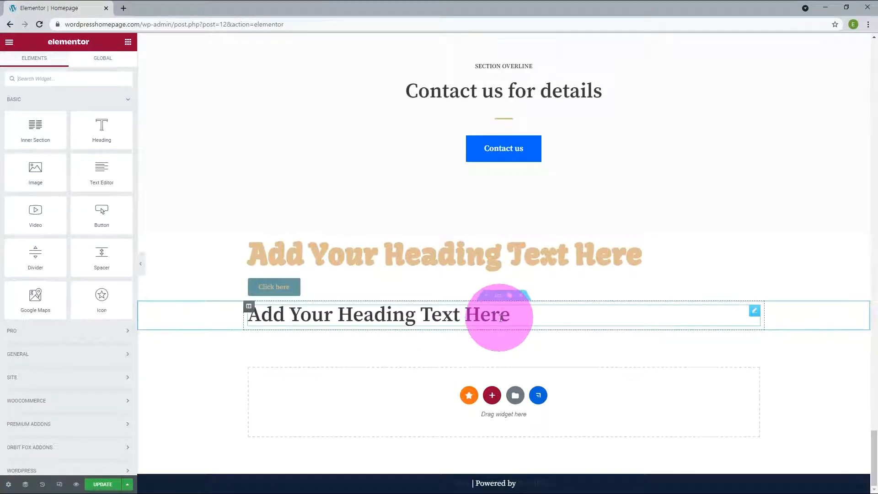
click(486, 298)
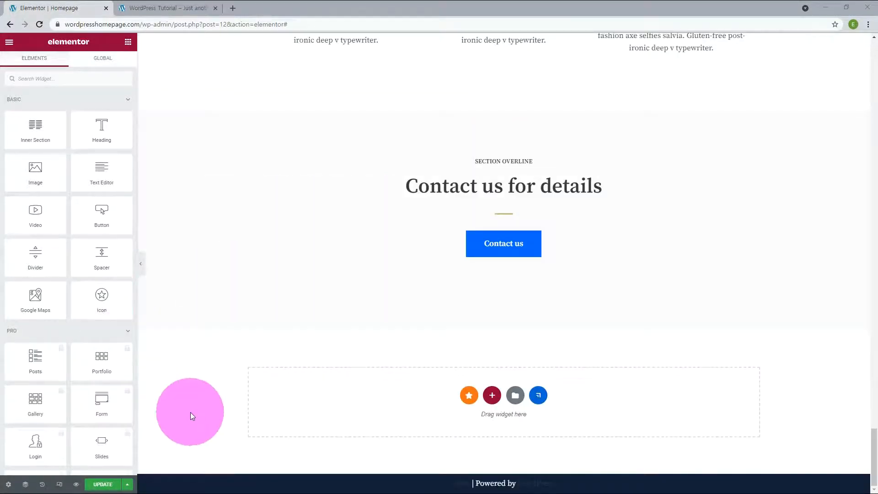
- Drop an Inner Section below Contact us, then add four-column and 25/50/25 structures beneath it
drag(35, 131, 410, 407)
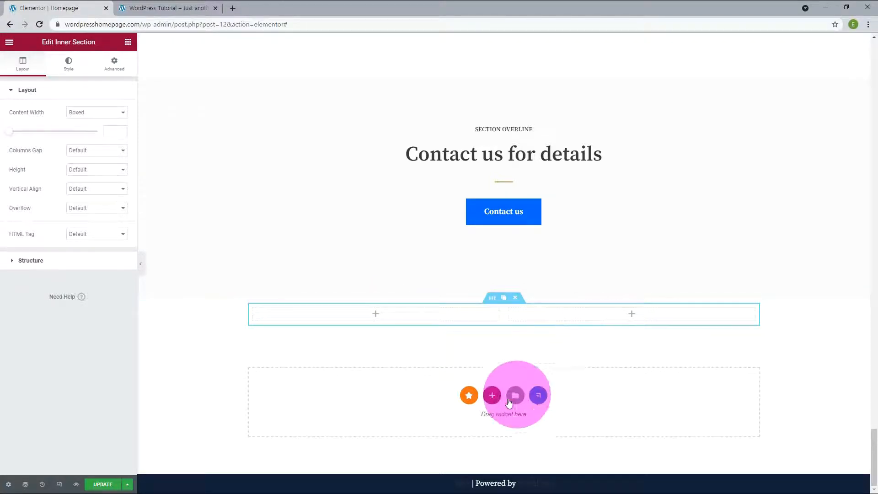
click(492, 395)
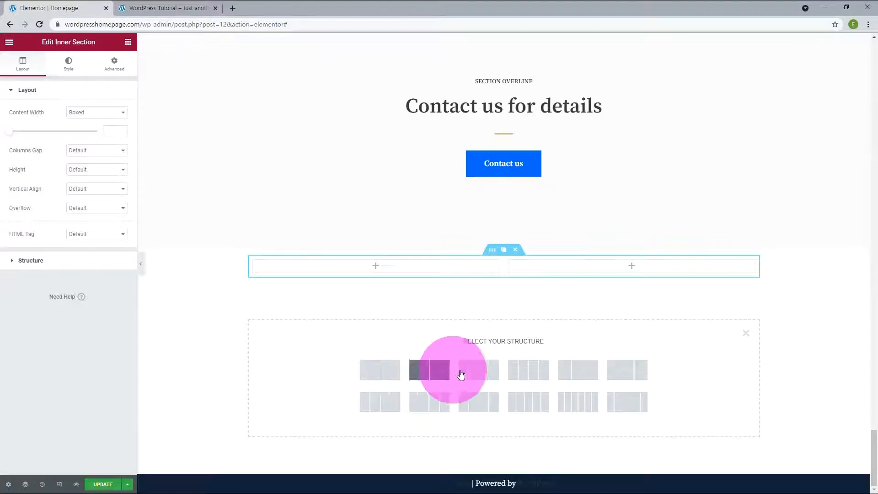
click(530, 370)
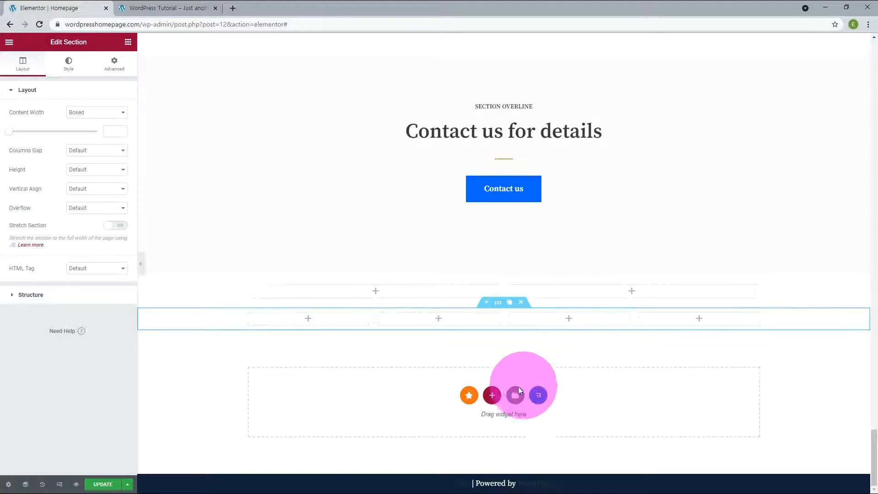
click(492, 395)
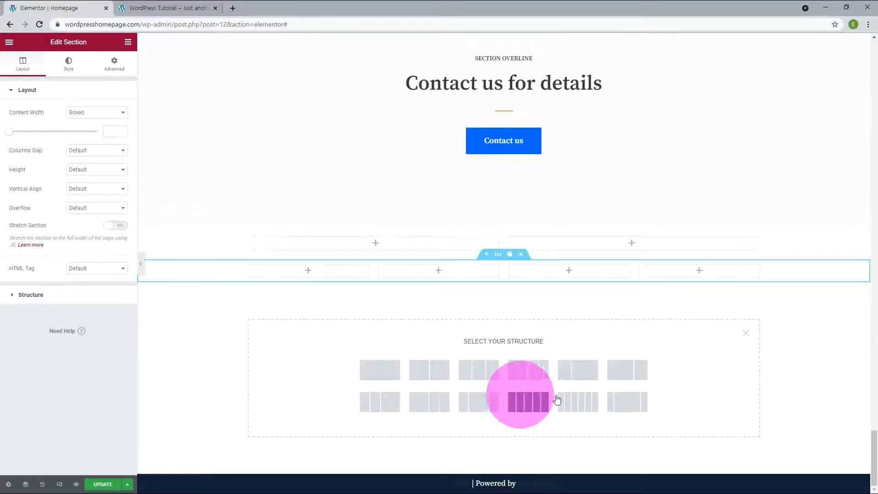
click(631, 402)
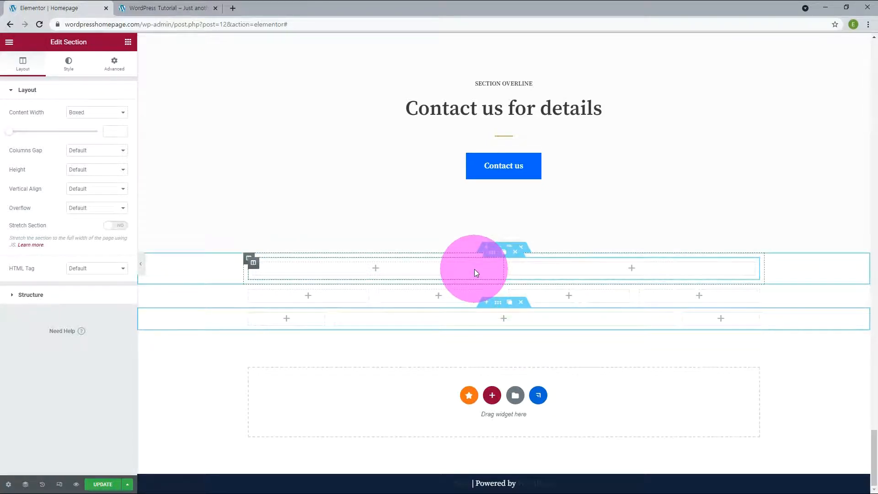
- Add a 50/50 two-column section and a single-column section, then move a section to another row
click(492, 394)
click(427, 371)
click(492, 395)
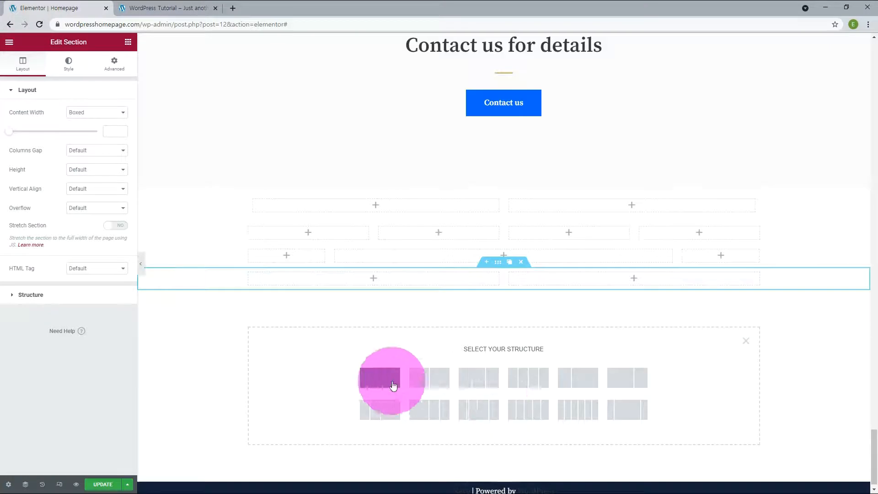
click(390, 380)
drag(509, 296, 574, 350)
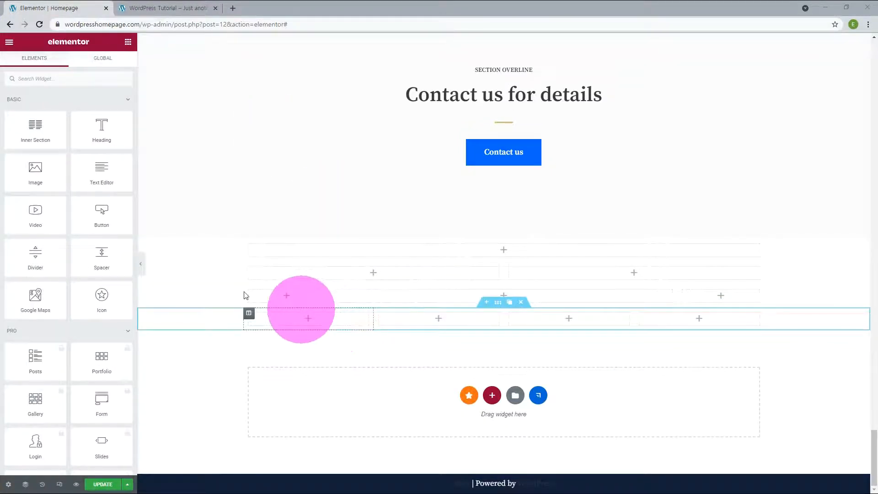
- Nest Inner Sections in a row's left column and in the four-column row's last column
click(34, 129)
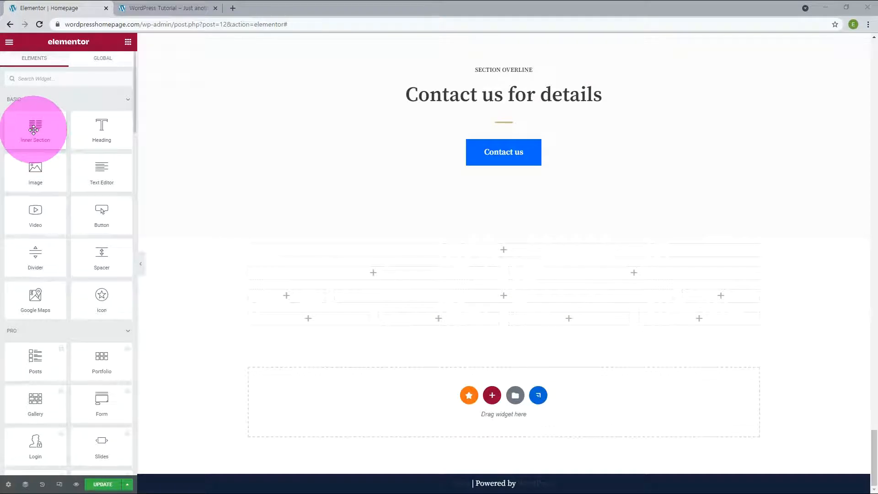
drag(34, 129, 324, 279)
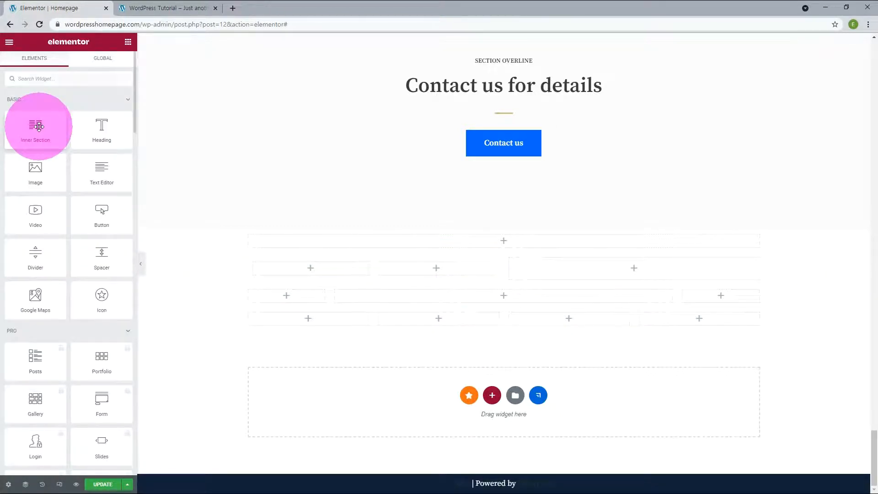
drag(38, 127, 701, 323)
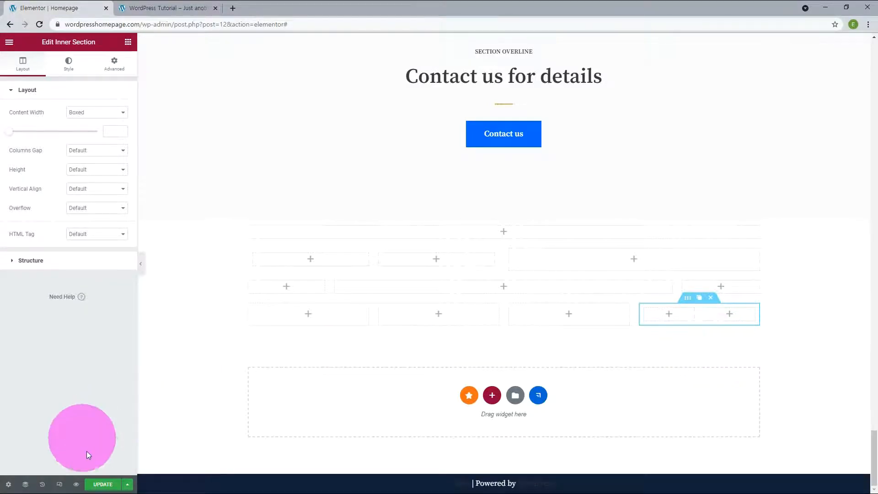
- Save the layout with Update and duplicate a bottom-row column twice to reach six columns
click(102, 480)
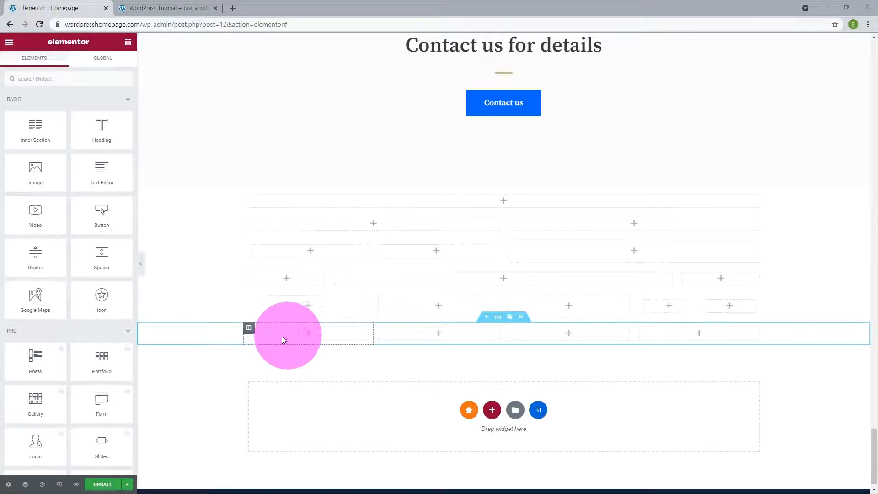
mouse_move(251, 330)
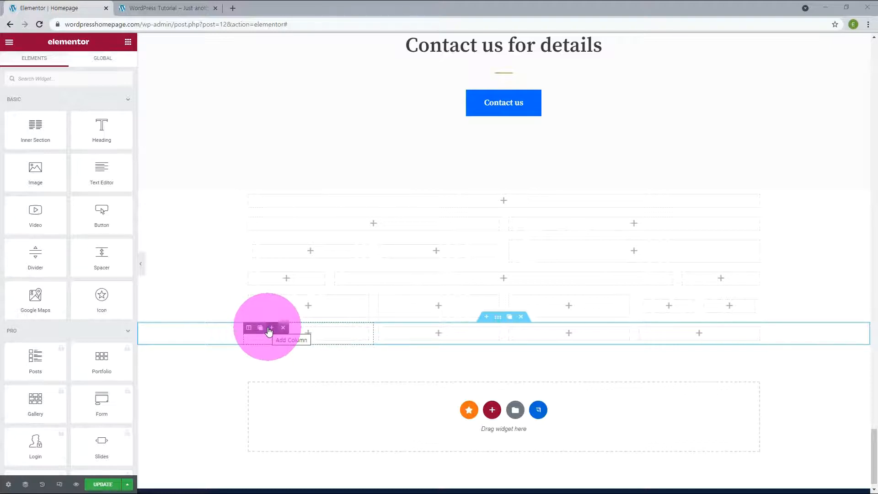
click(260, 329)
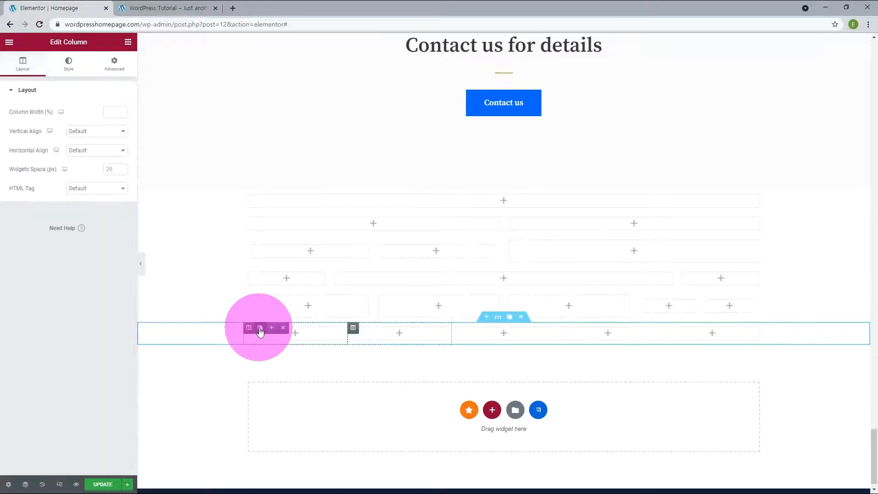
click(260, 328)
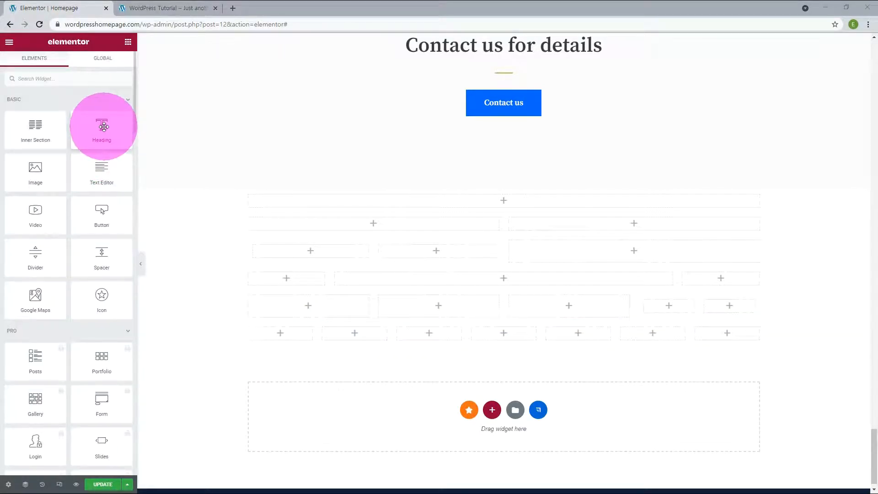
- Place a Heading above the rows and replace its placeholder text with 'WordPress Tutorial'
drag(106, 148, 505, 204)
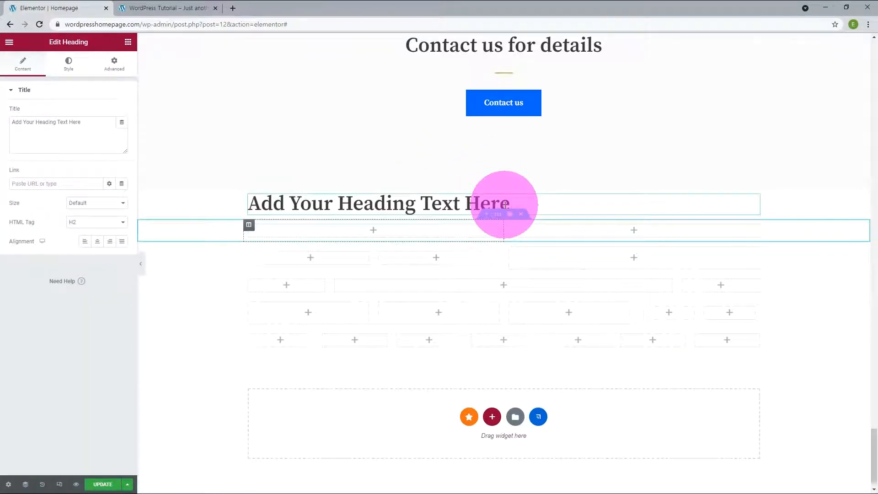
double_click(75, 123)
key(BackSpace)
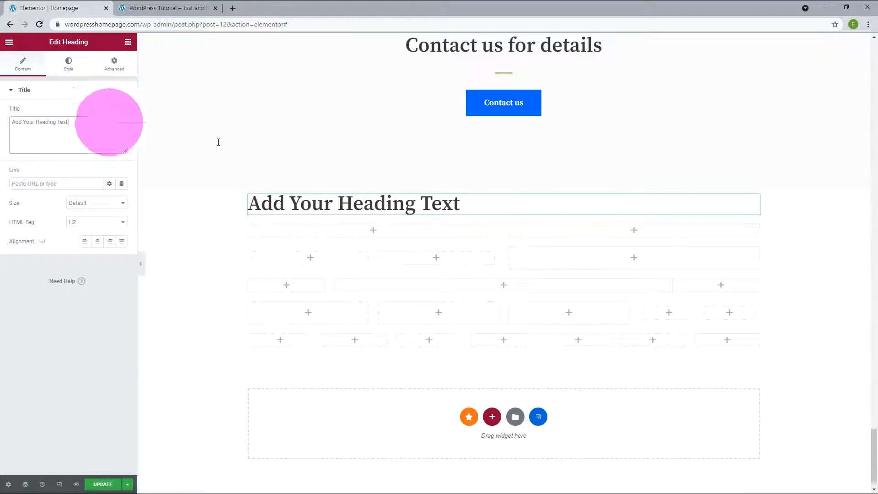
click(453, 206)
key(Left)
key(Left)
key(Left)
key(Left)
key(Left)
key(Left)
key(Left)
key(Left)
key(Left)
key(Left)
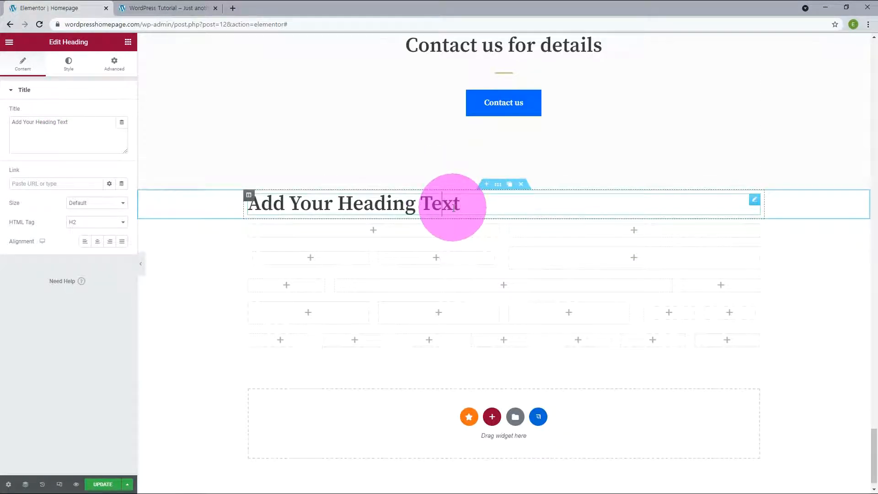
key(Left)
key(Left)
key(Left)
key(Left)
key(Left)
key(Left)
key(Left)
key(Left)
key(Left)
key(Left)
key(Left)
key(Left)
text(Wor)
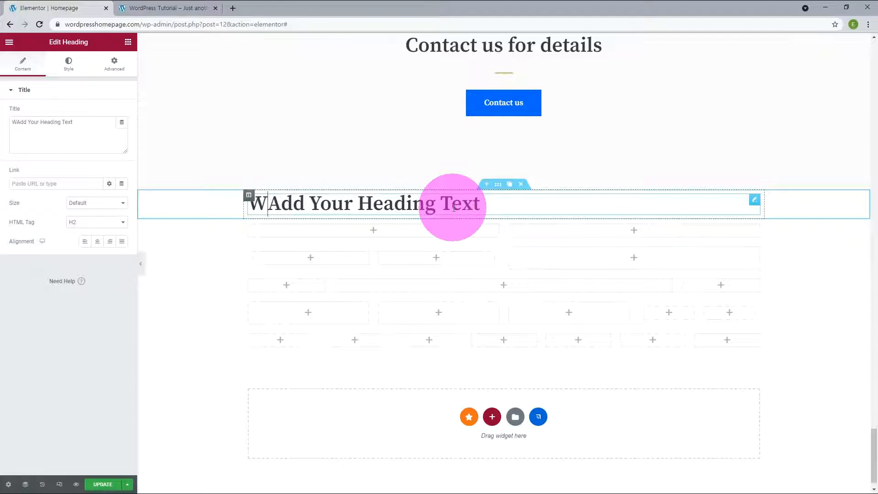
text(dPress)
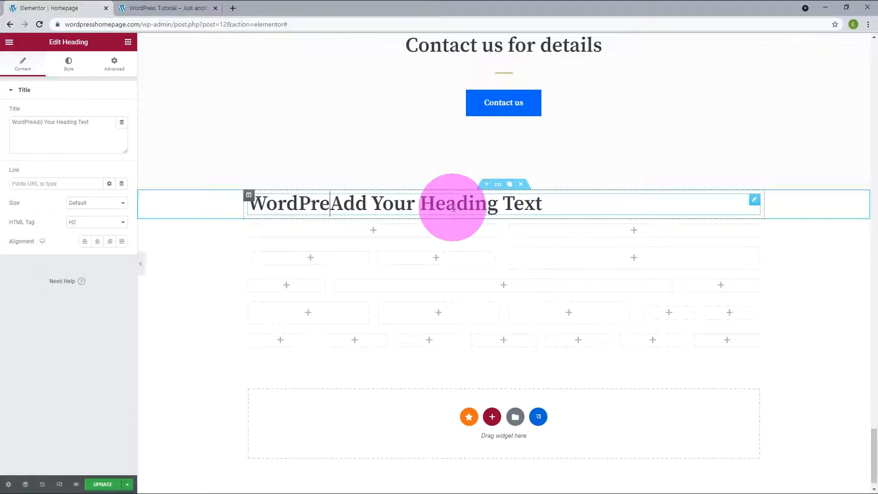
text( Tutori)
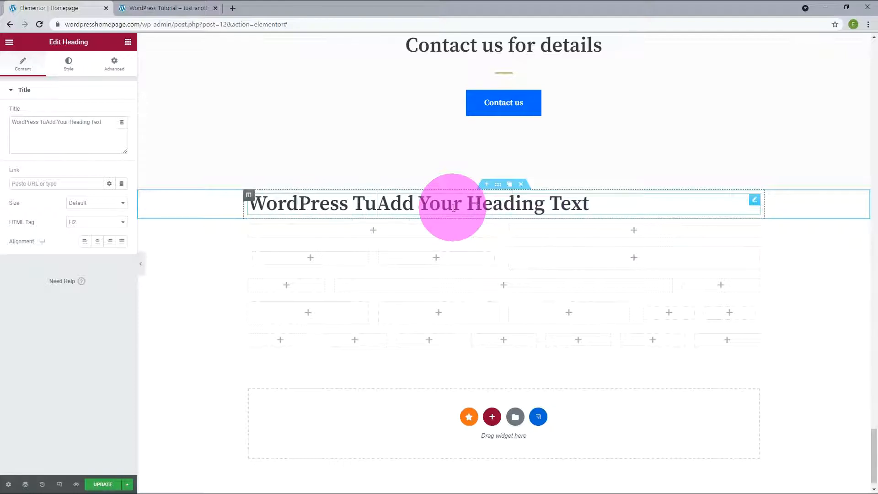
text(al)
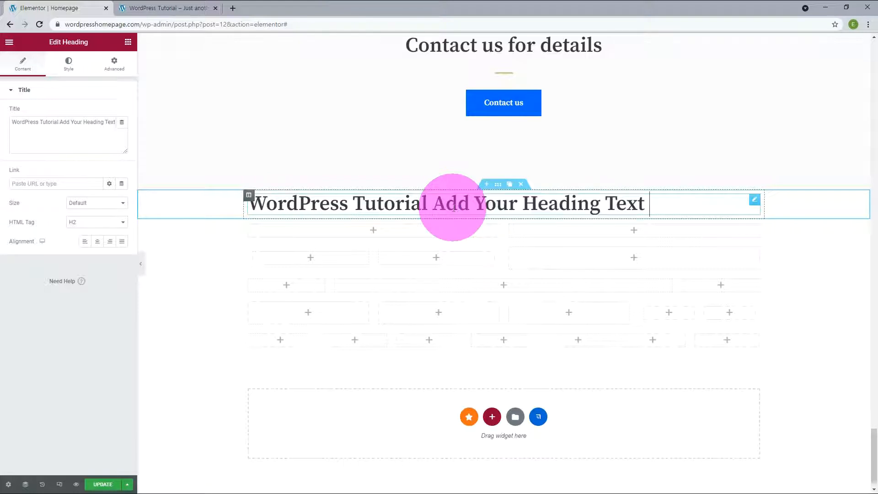
key(End)
key(BackSpace)
key(BackSpace)
key(BackSpace)
key(BackSpace)
key(BackSpace)
key(BackSpace)
key(BackSpace)
key(BackSpace)
key(BackSpace)
key(BackSpace)
key(BackSpace)
key(BackSpace)
key(BackSpace)
key(BackSpace)
key(BackSpace)
key(BackSpace)
key(BackSpace)
key(BackSpace)
key(BackSpace)
key(BackSpace)
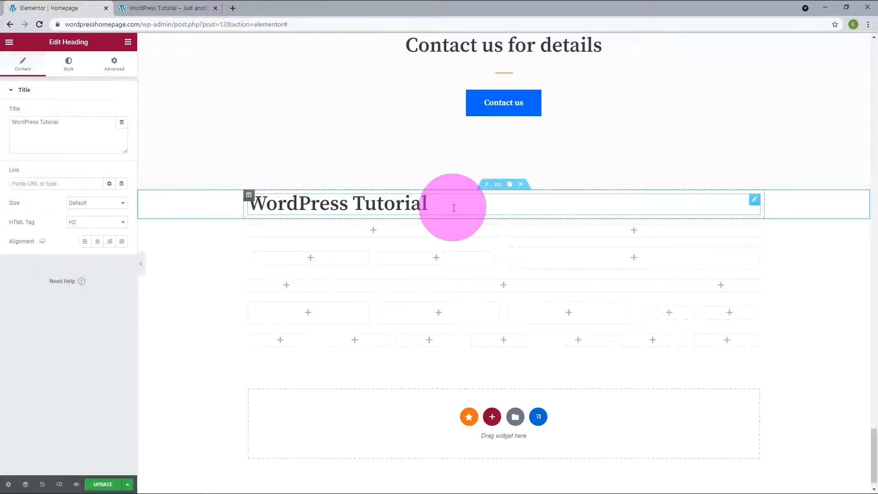
click(70, 182)
text(https)
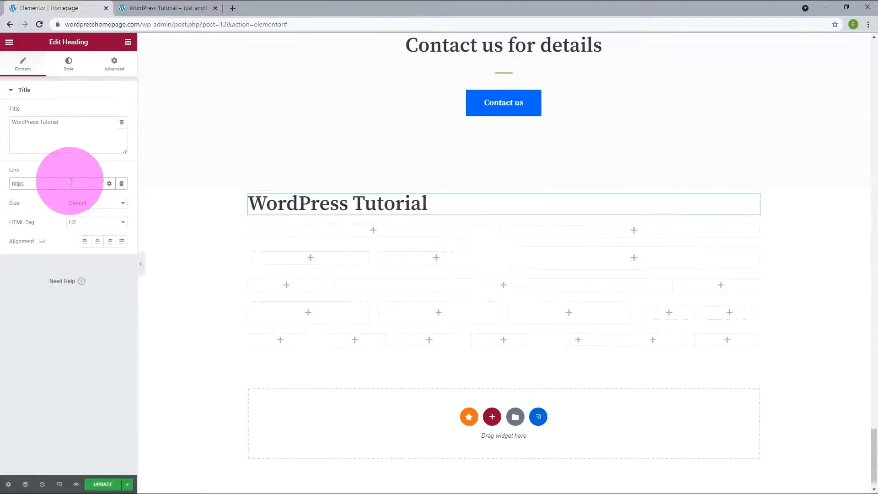
text(://wordpresshomepage.com)
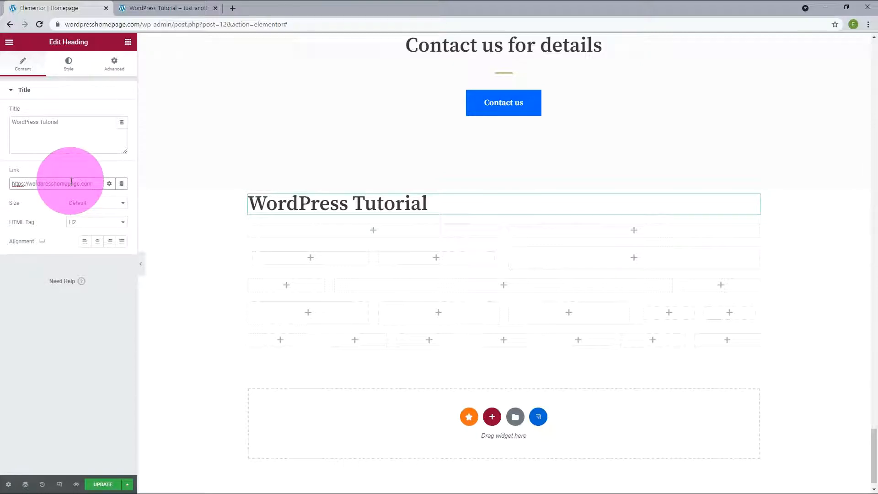
click(86, 205)
click(85, 219)
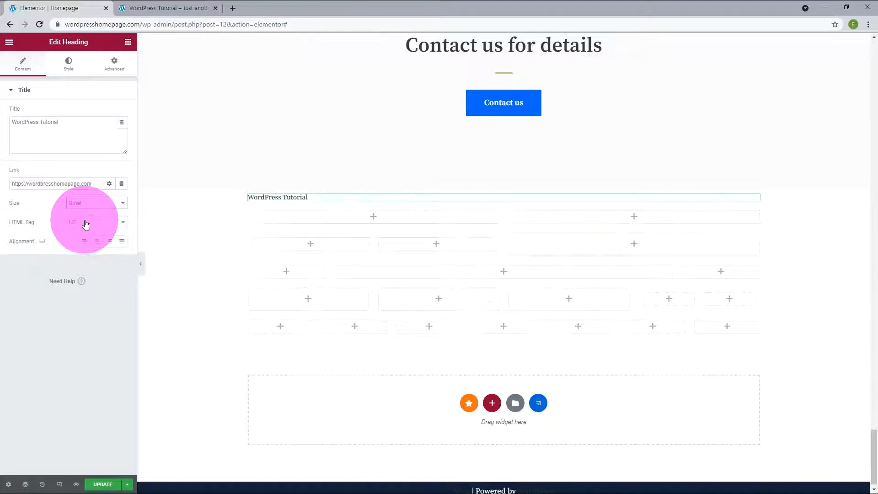
click(88, 204)
click(86, 226)
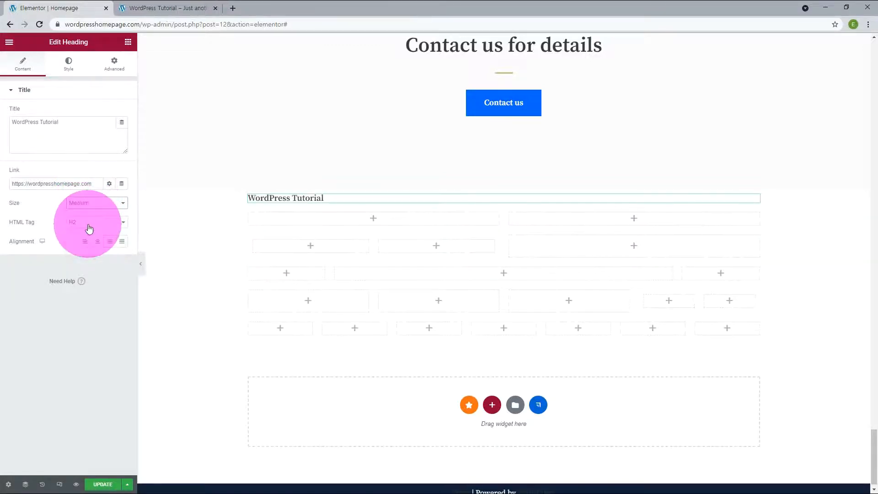
click(94, 205)
click(82, 233)
click(88, 202)
click(82, 240)
click(89, 204)
click(78, 247)
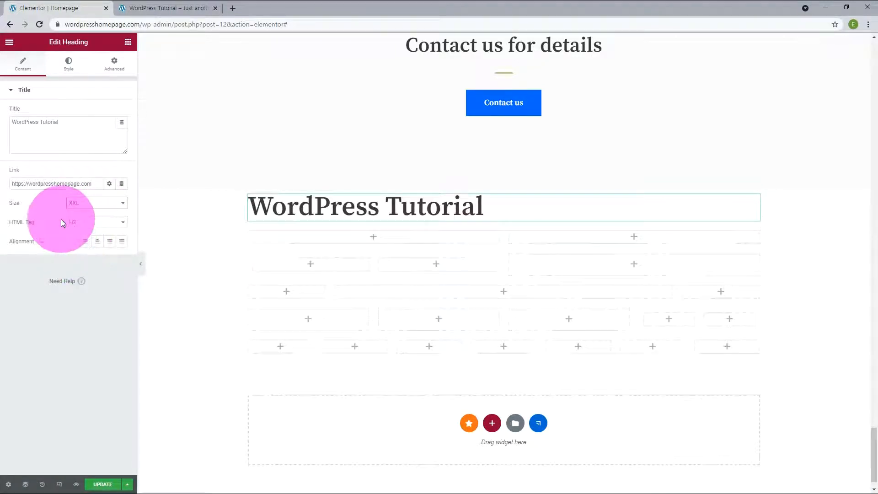
- Change the heading tag from H2 to div and try Center, Right and Justified alignment
click(84, 223)
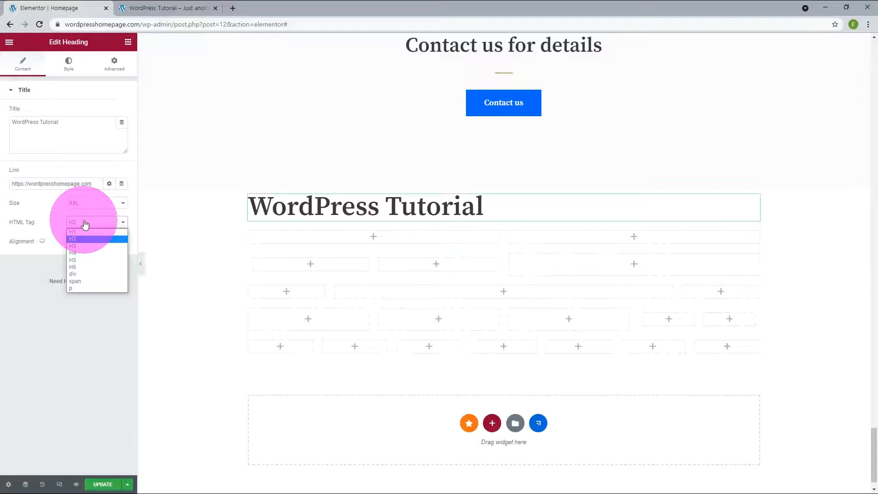
click(79, 274)
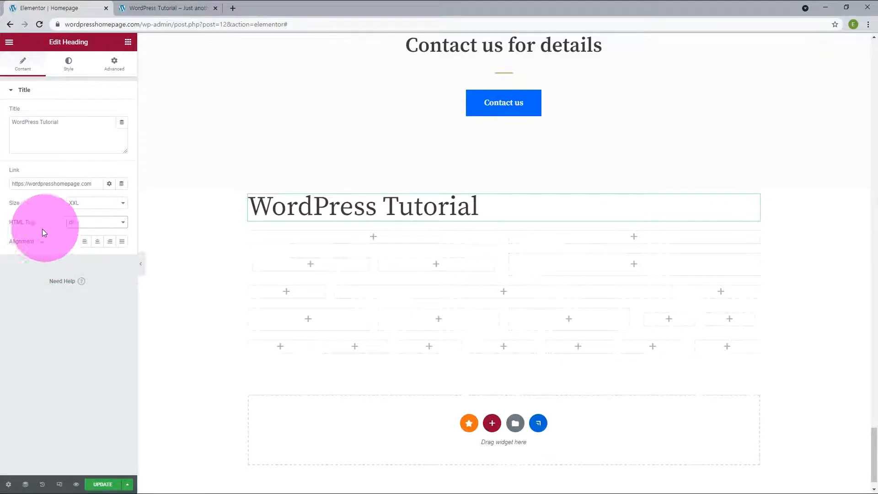
click(98, 242)
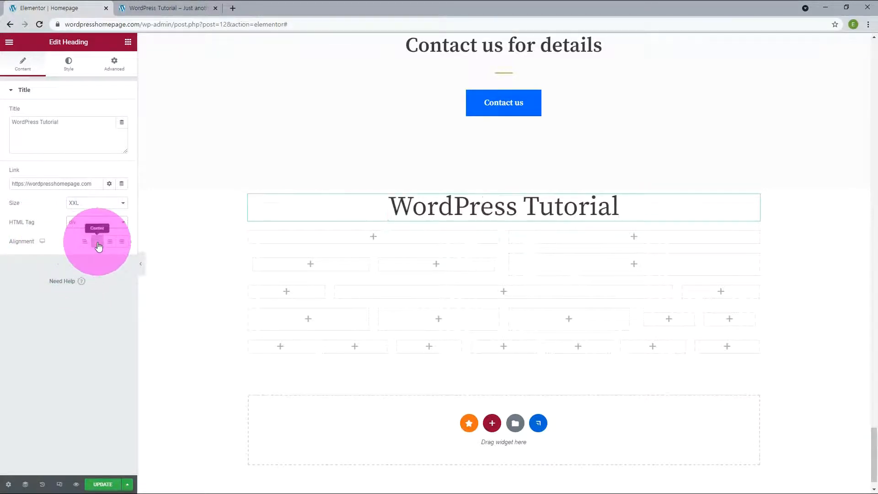
click(110, 242)
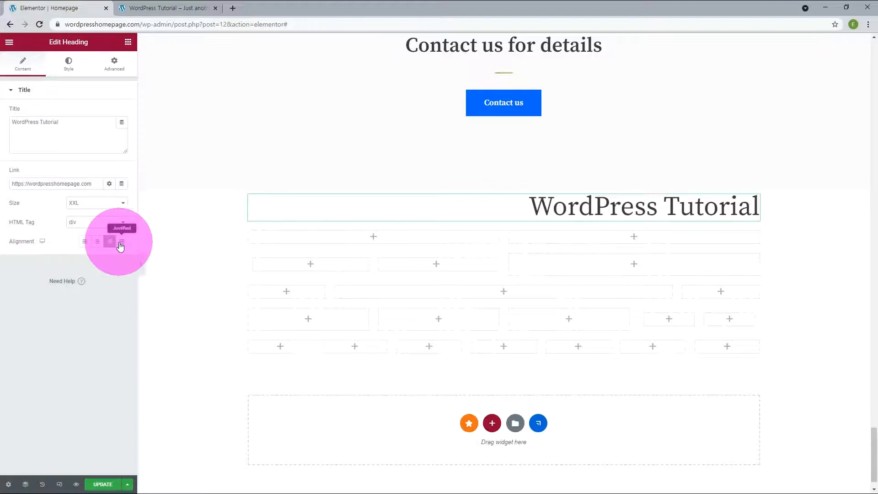
click(121, 242)
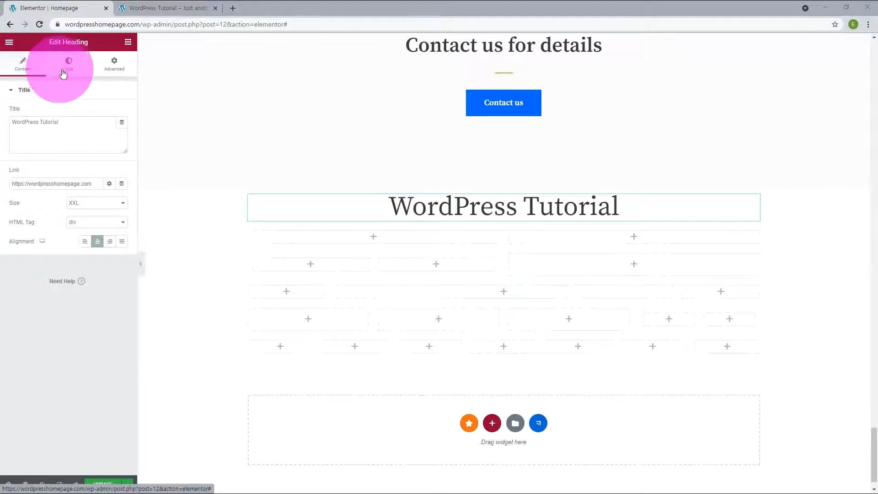
- Apply the global Neve - Text Color colour and the Bai global font to the heading
click(69, 68)
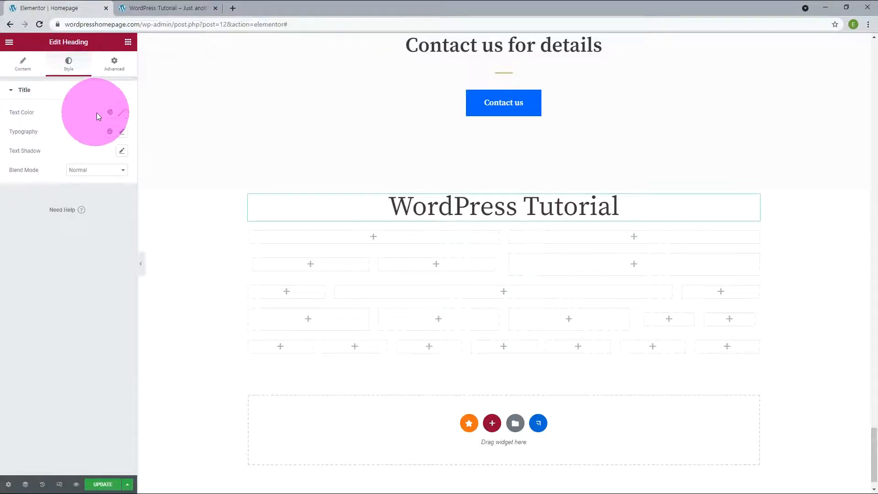
click(110, 112)
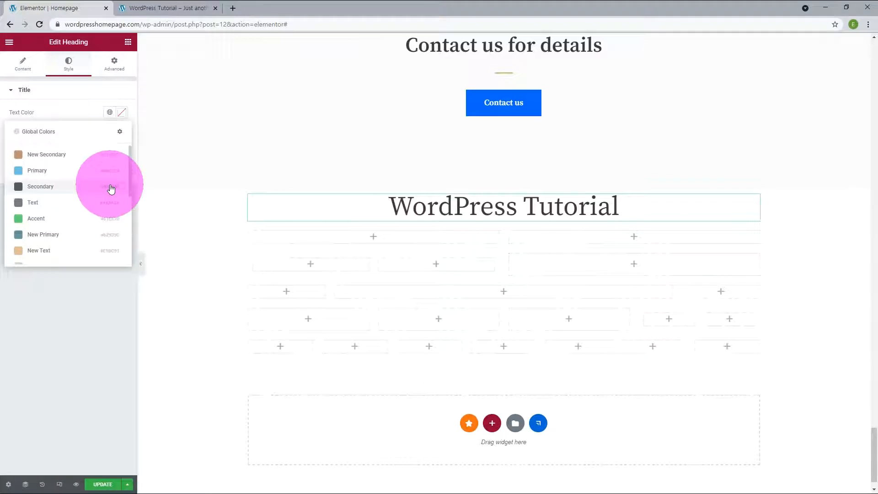
scroll(110, 180, down, 2)
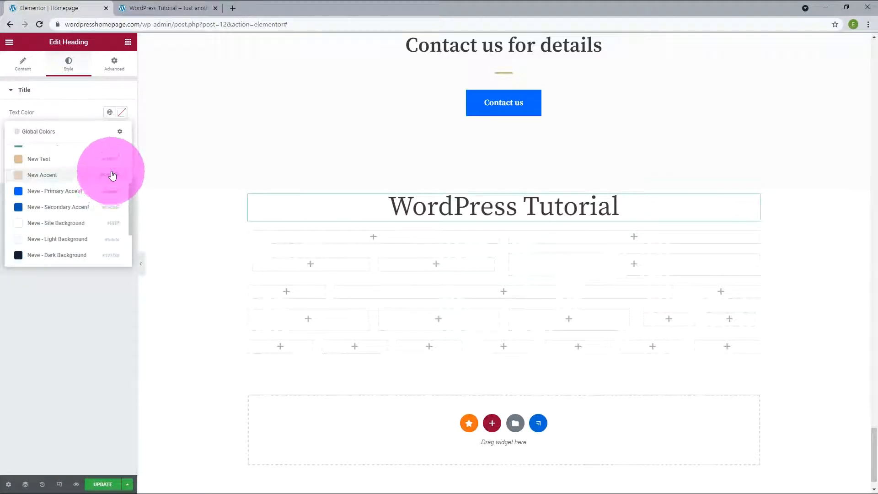
scroll(112, 170, down, 1)
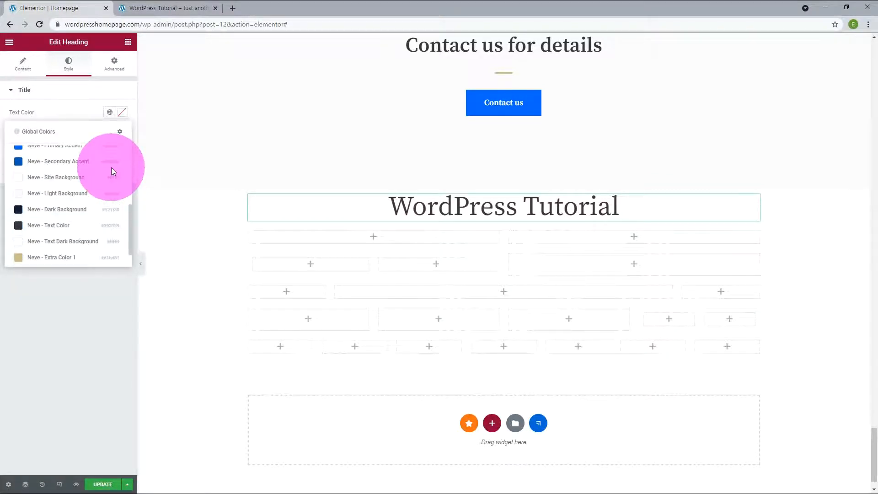
click(60, 224)
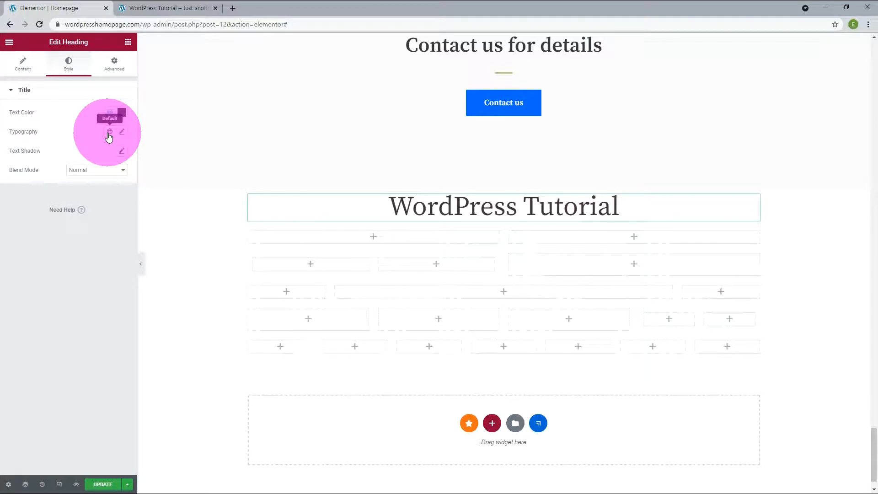
click(109, 132)
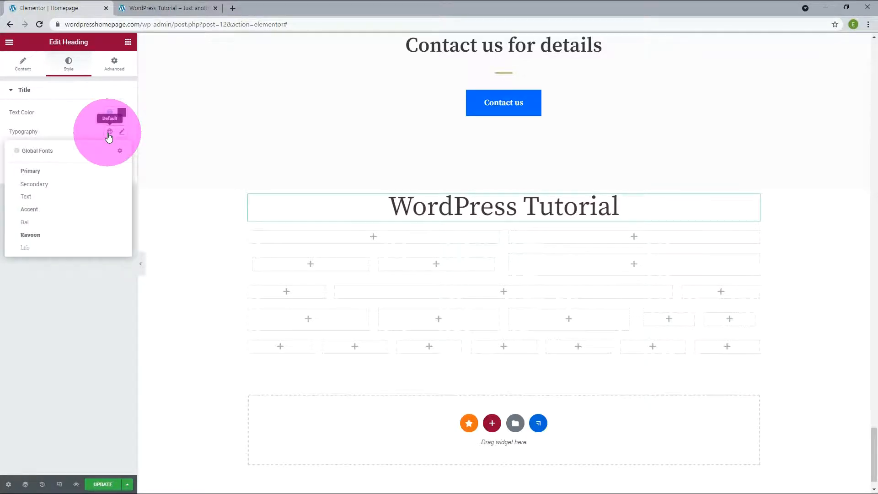
click(42, 222)
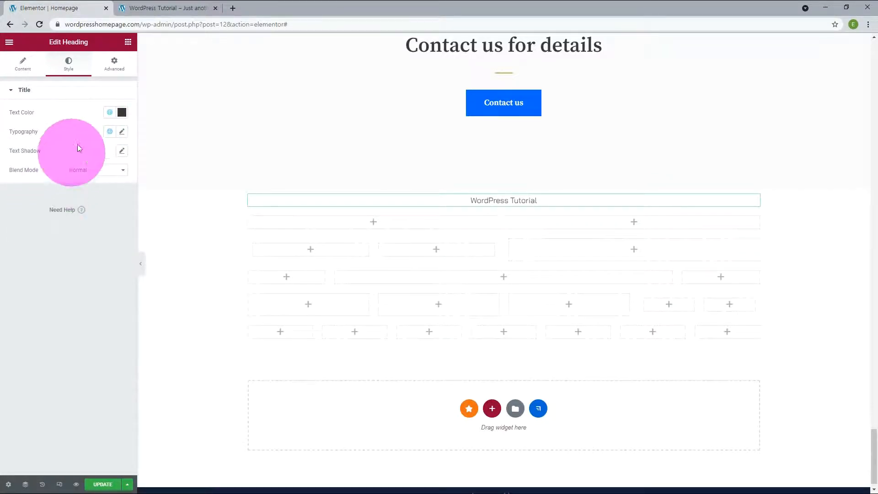
- Try font weights Bold, 900, 100 and 400, then undo back to weight 100
click(122, 133)
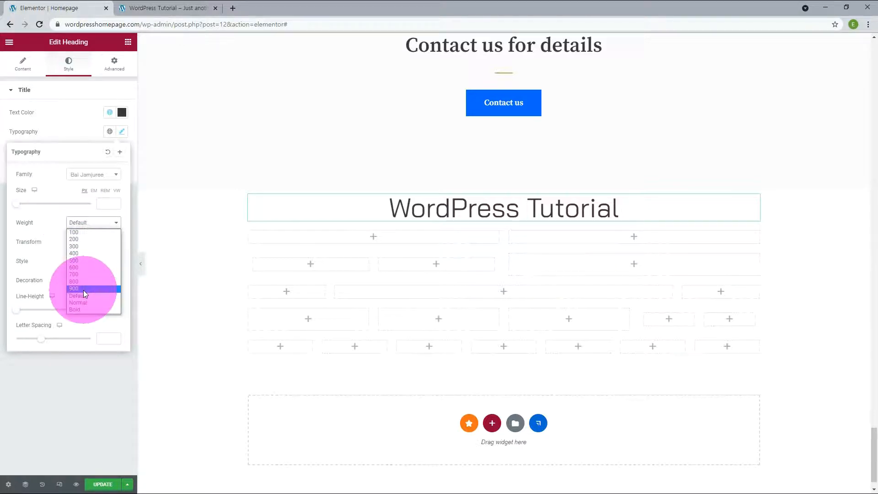
click(82, 309)
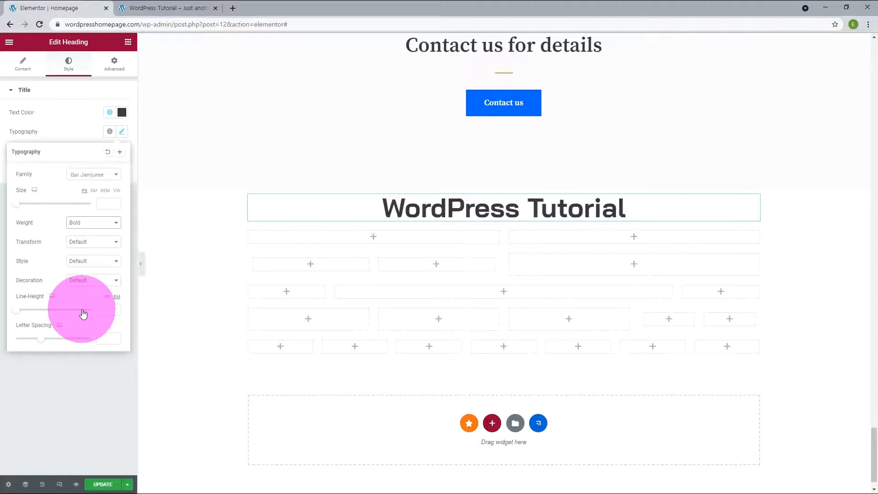
click(98, 224)
click(86, 286)
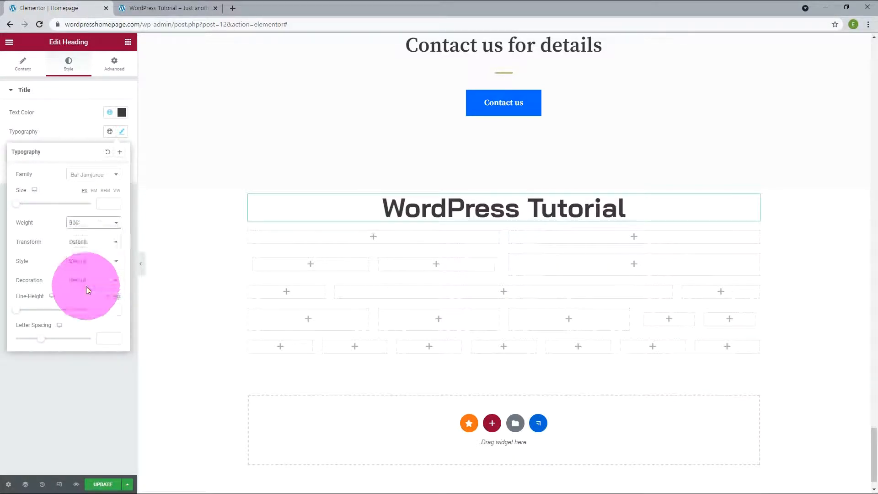
click(94, 224)
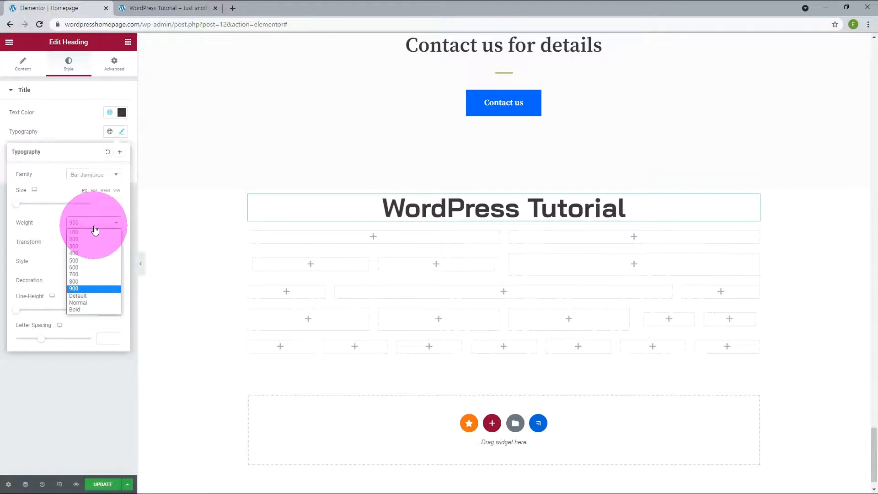
click(87, 231)
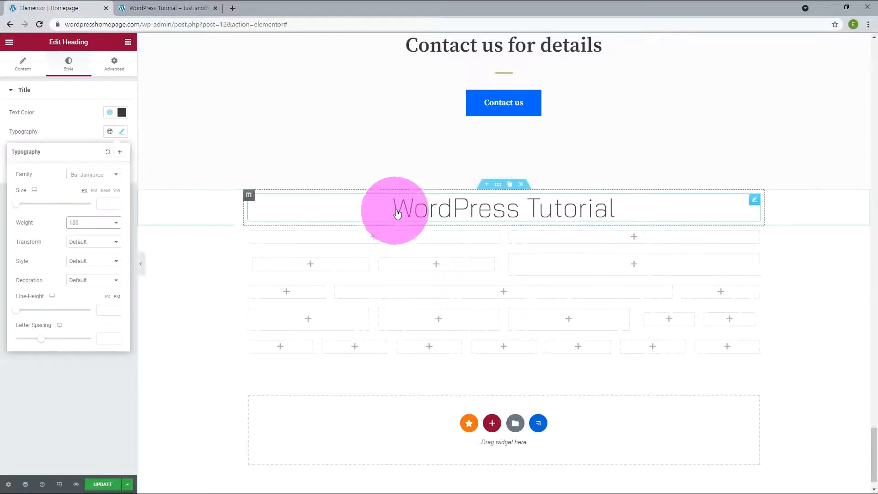
click(96, 224)
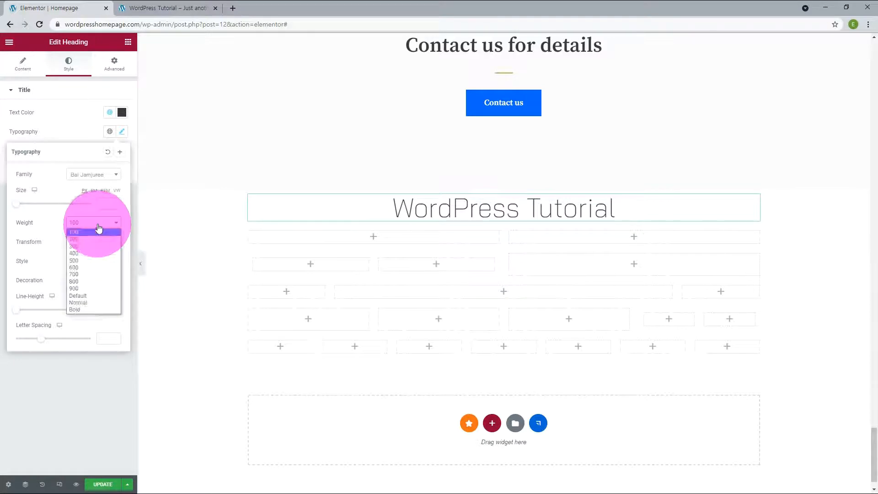
click(75, 252)
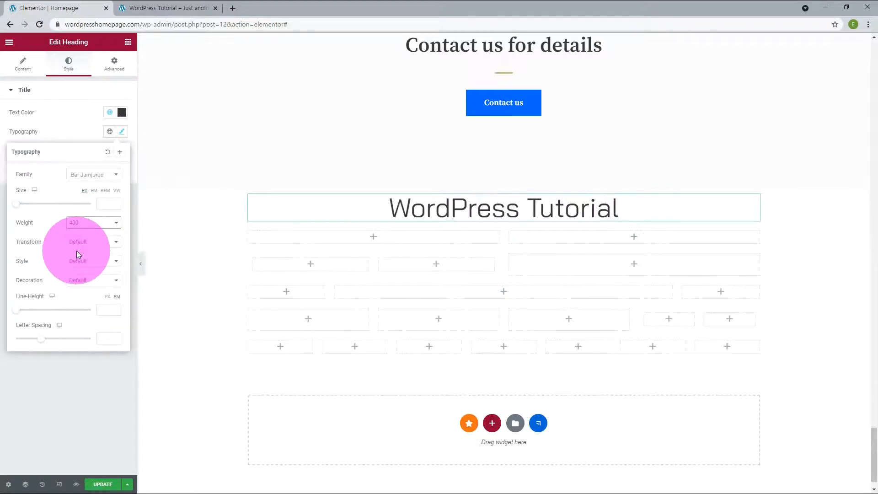
key(ctrl+z)
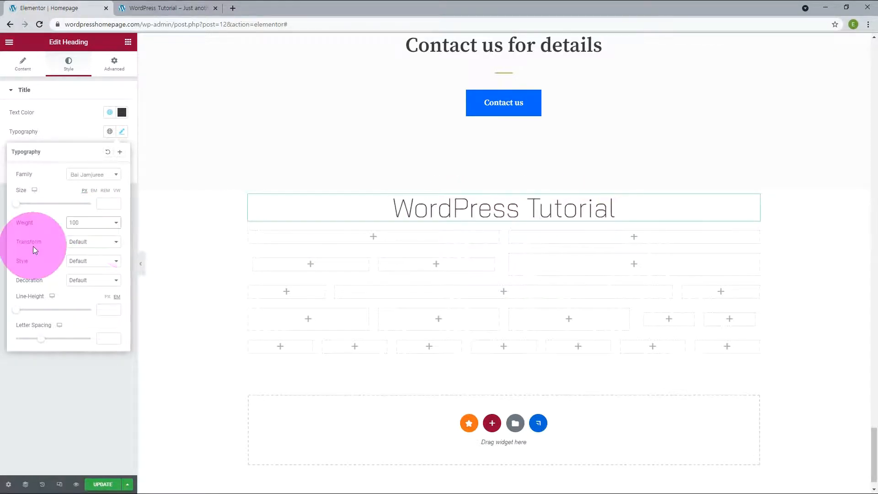
- Try uppercase, lowercase and capitalize transforms, then set the text transform to Normal
click(81, 243)
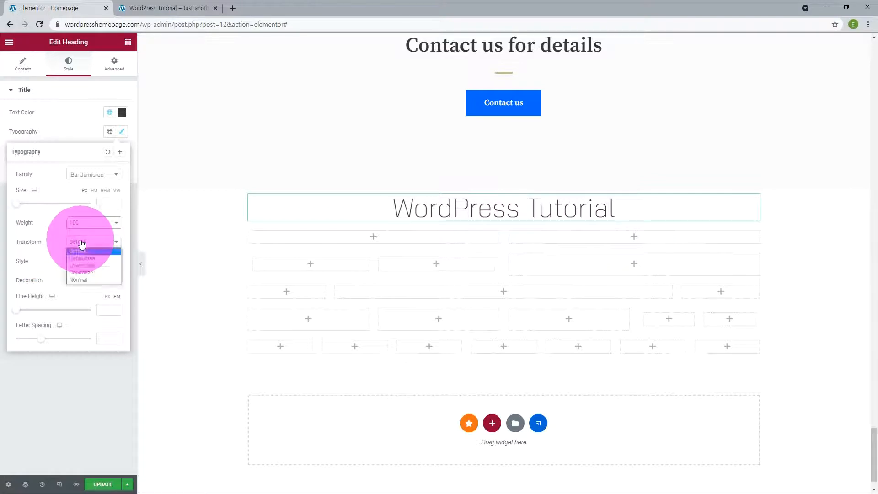
click(80, 259)
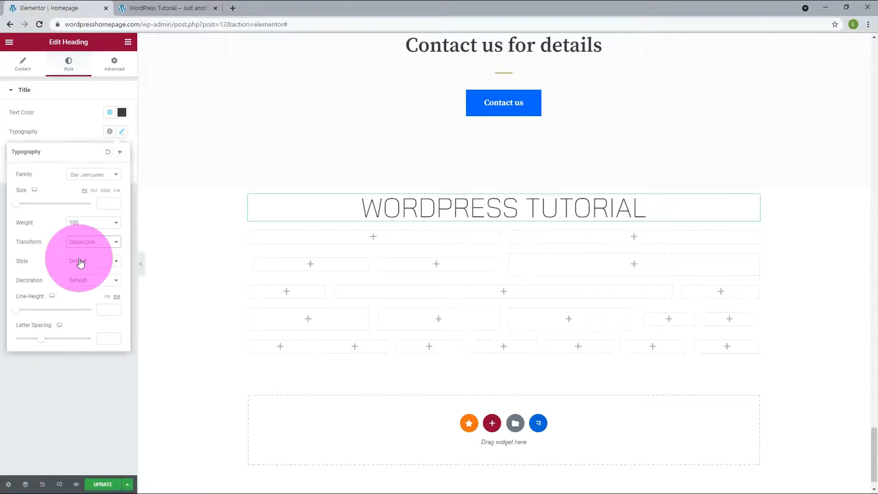
click(82, 242)
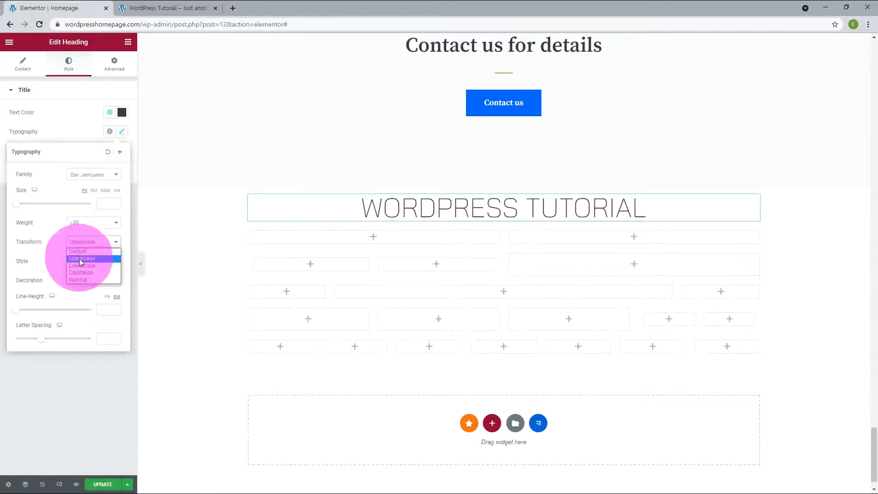
click(80, 266)
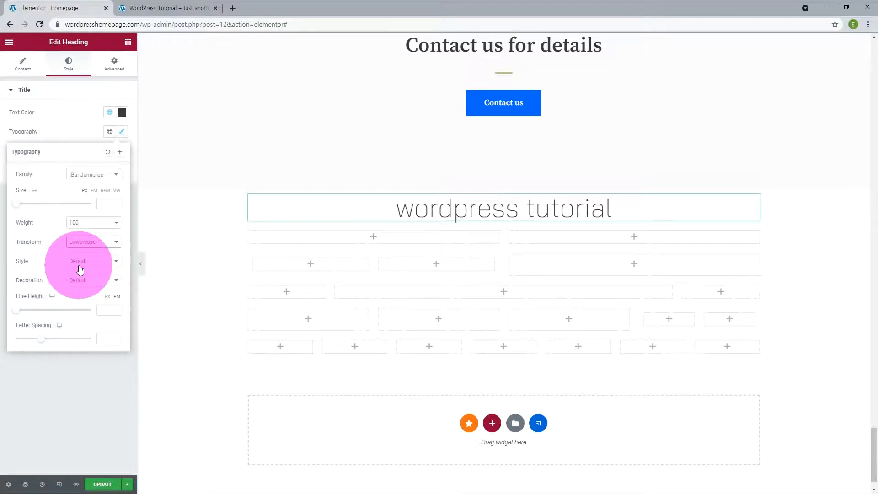
click(78, 242)
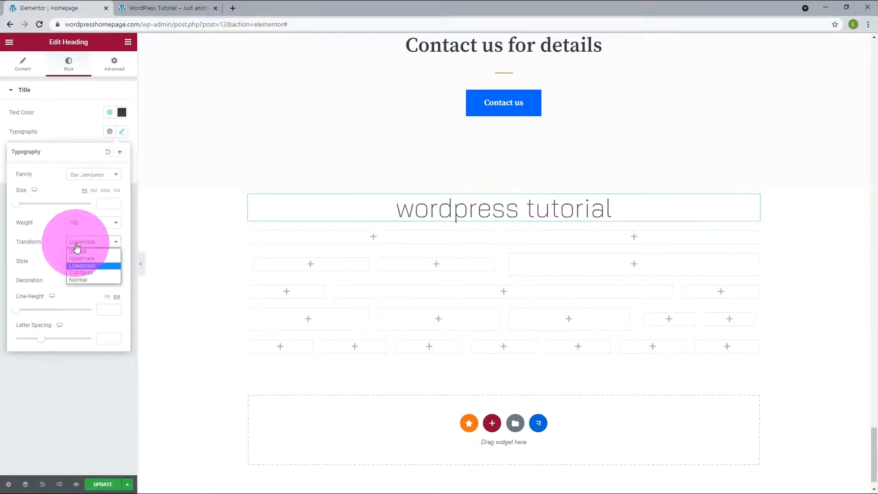
click(73, 272)
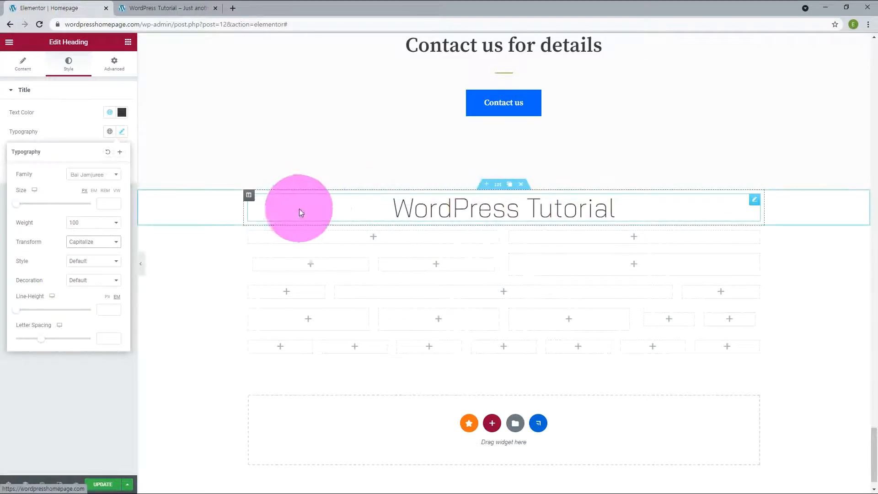
click(77, 243)
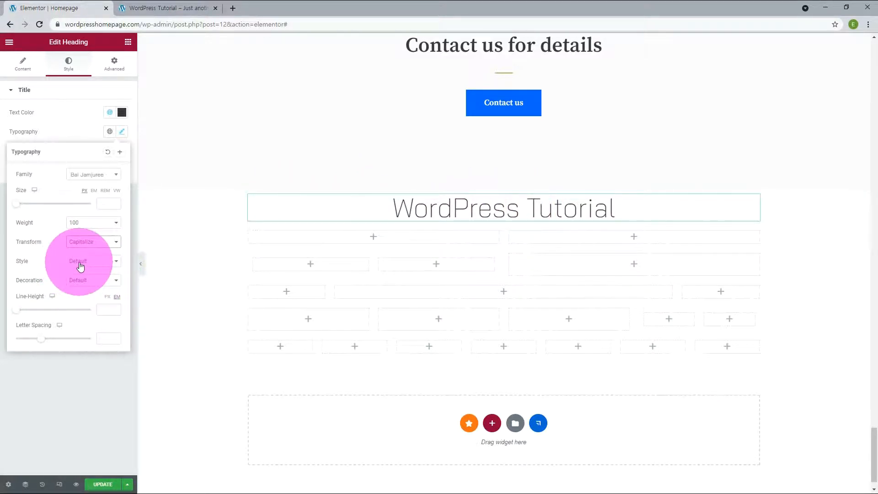
click(79, 278)
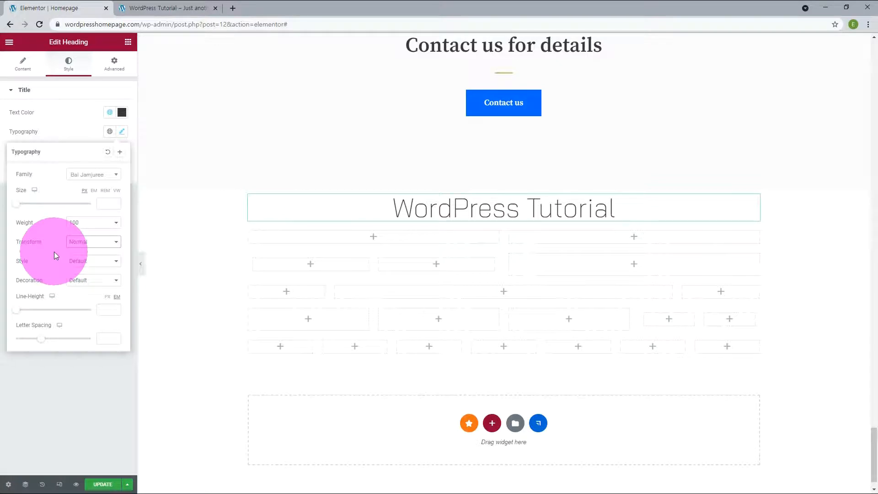
- Try italic and oblique font styles, then set the font style back to Normal
click(79, 261)
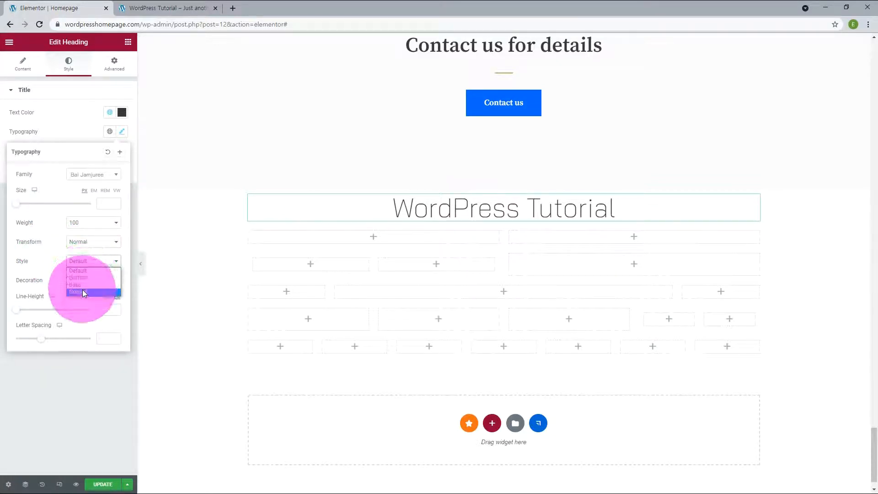
click(83, 285)
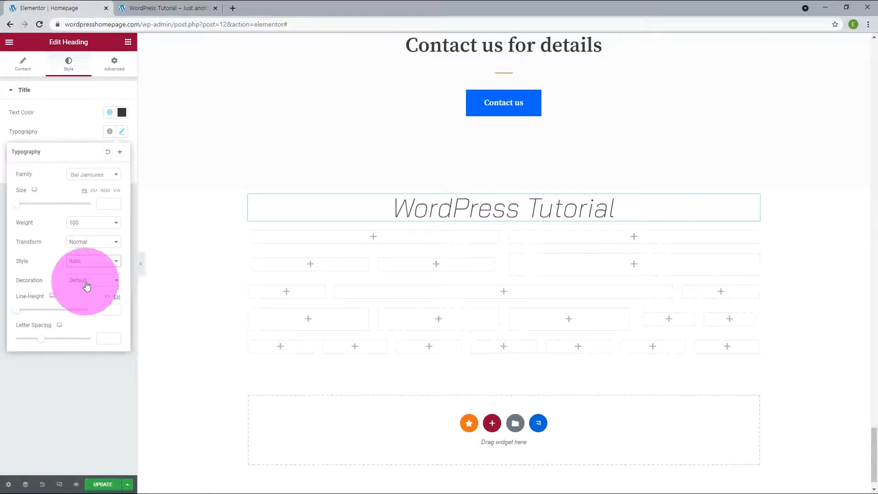
click(84, 287)
click(90, 261)
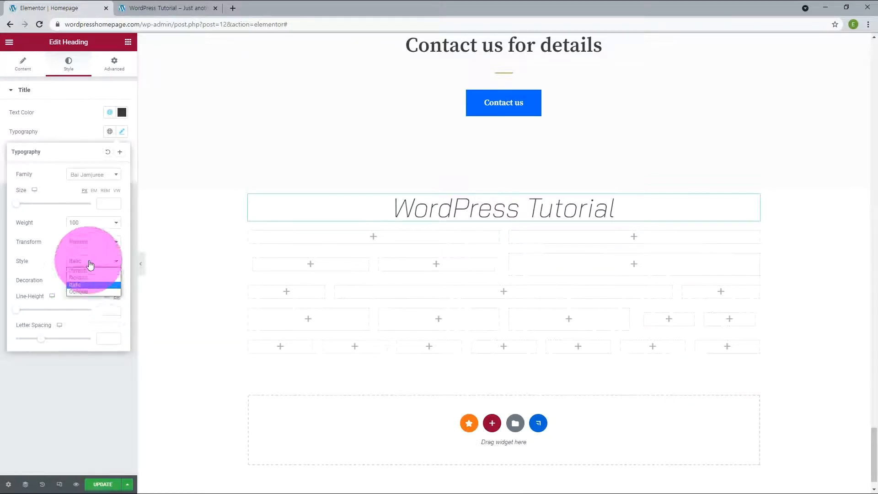
click(80, 291)
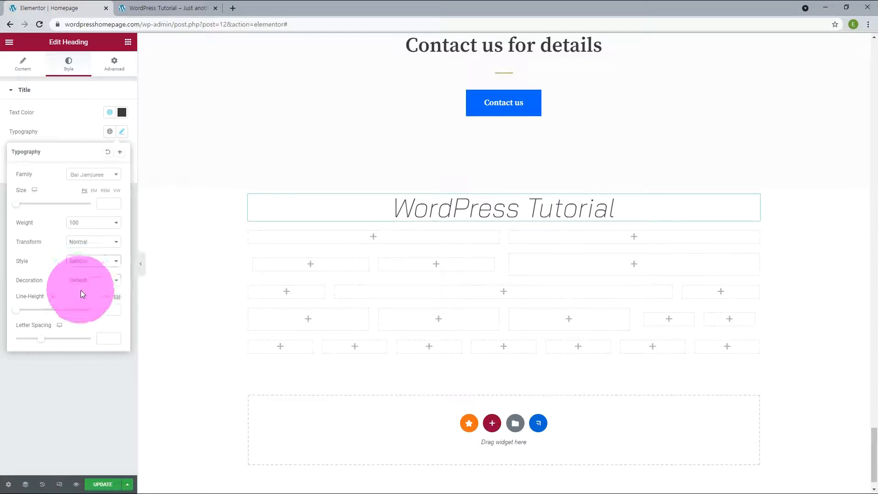
click(82, 264)
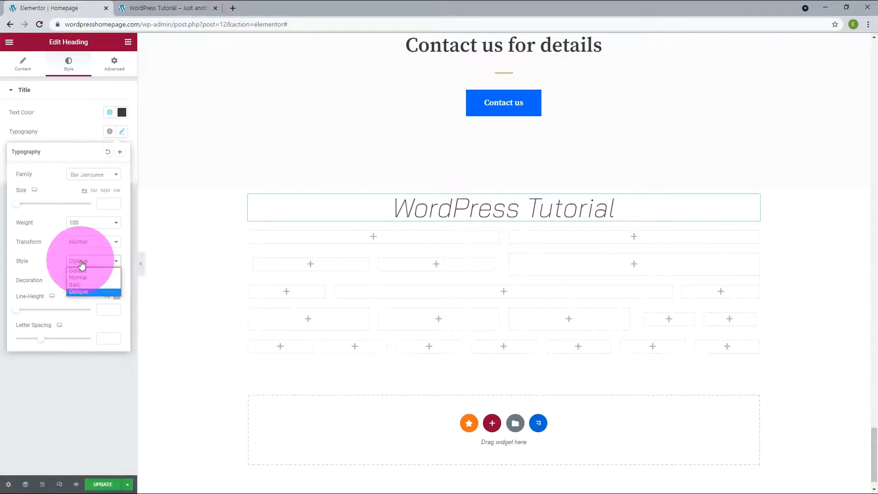
click(85, 277)
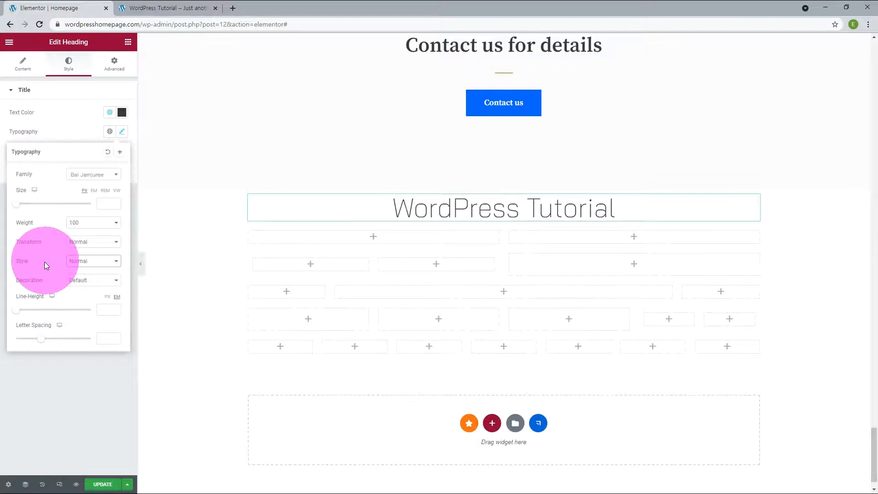
- Try underline, overline and line-through decorations, then set the decoration to None
click(93, 281)
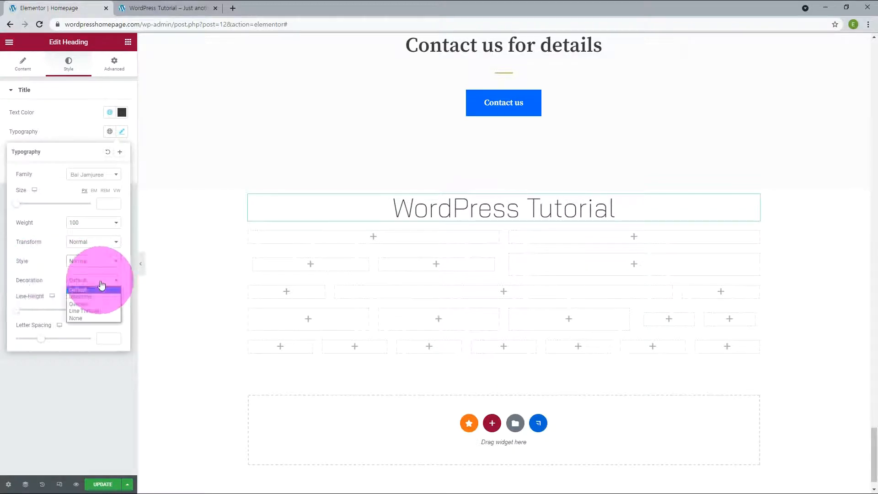
click(90, 300)
click(91, 280)
click(80, 302)
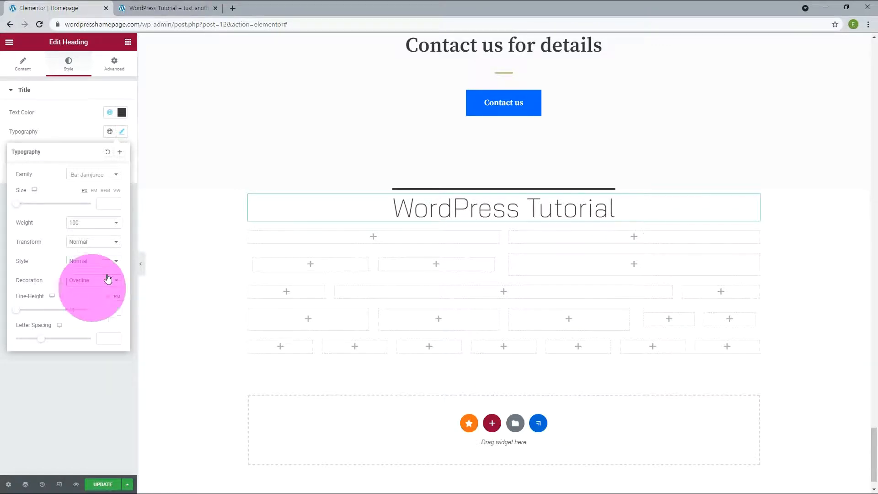
click(75, 281)
click(78, 312)
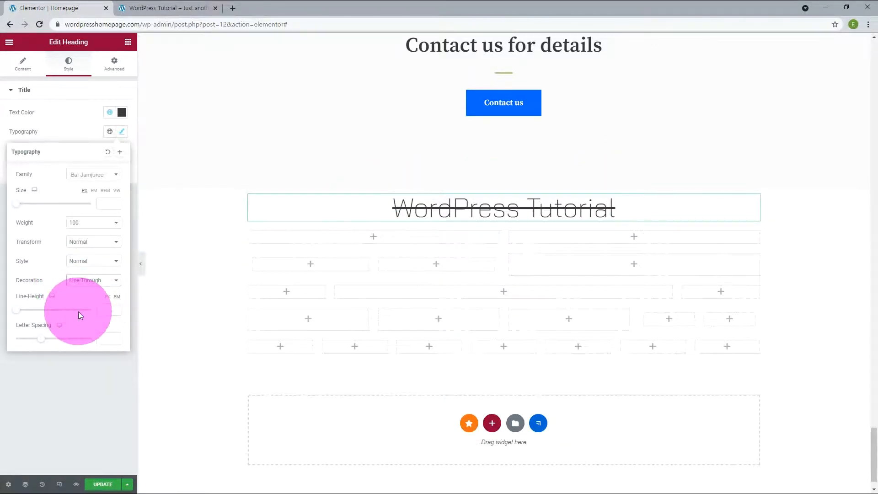
click(83, 286)
click(79, 316)
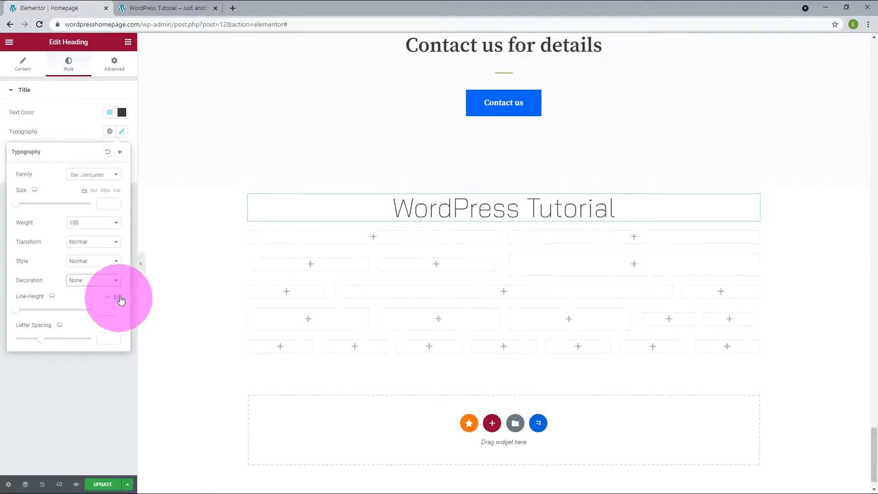
click(107, 307)
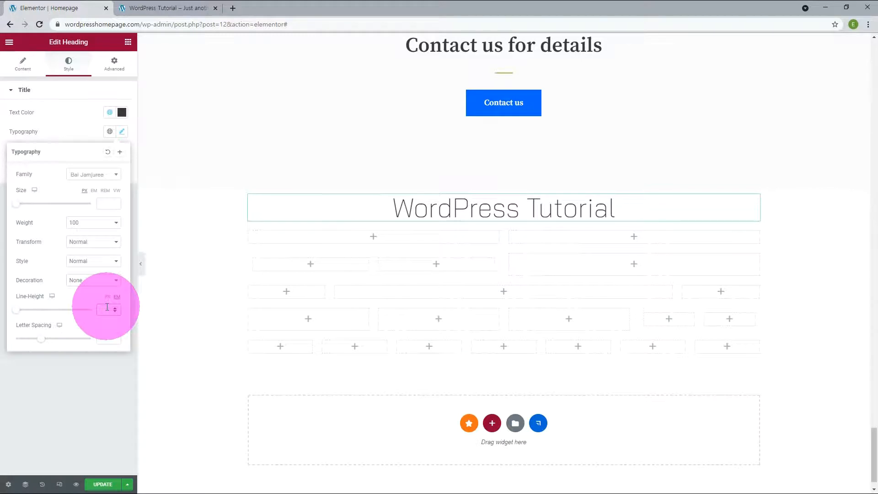
- Set the heading's line height to 1.5
text(2)
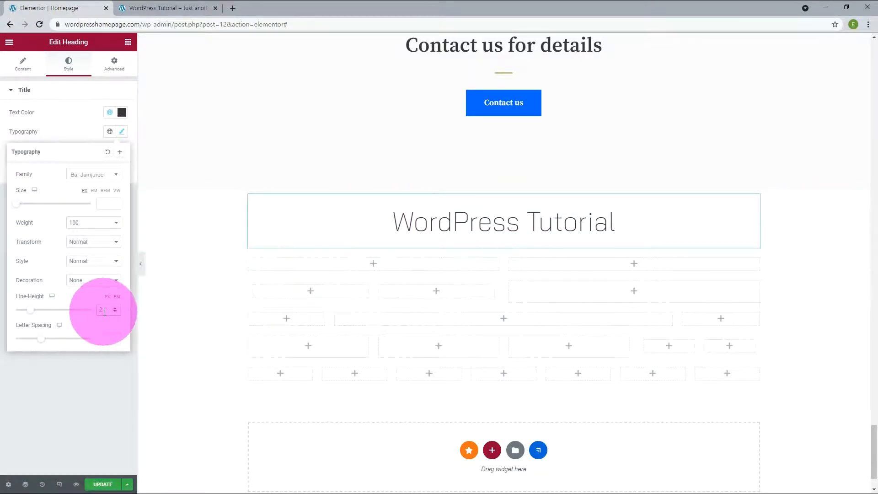
text(3)
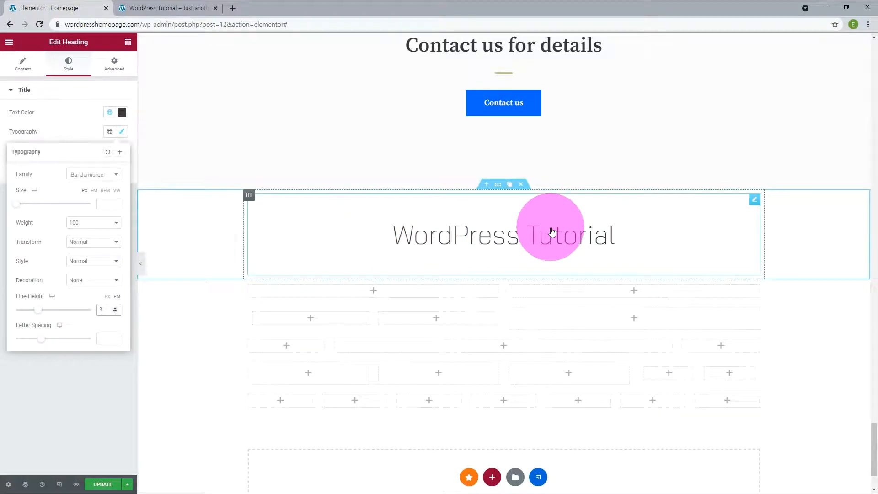
drag(107, 310, 72, 313)
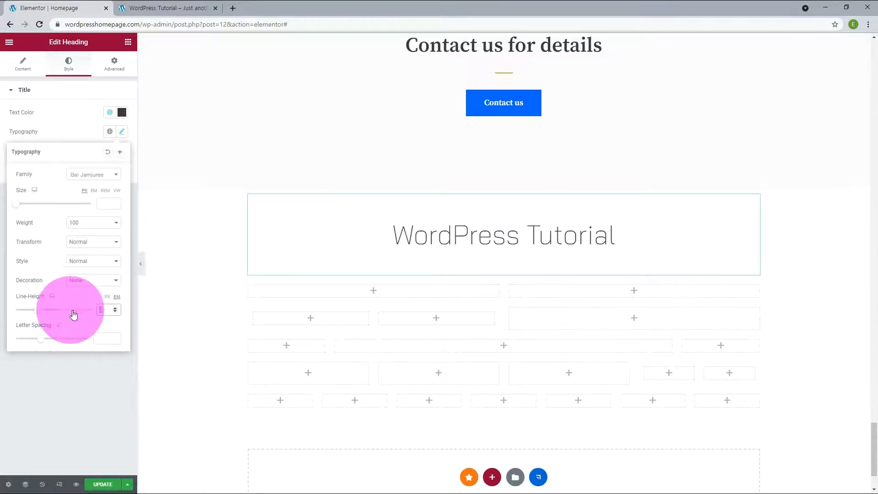
text(2)
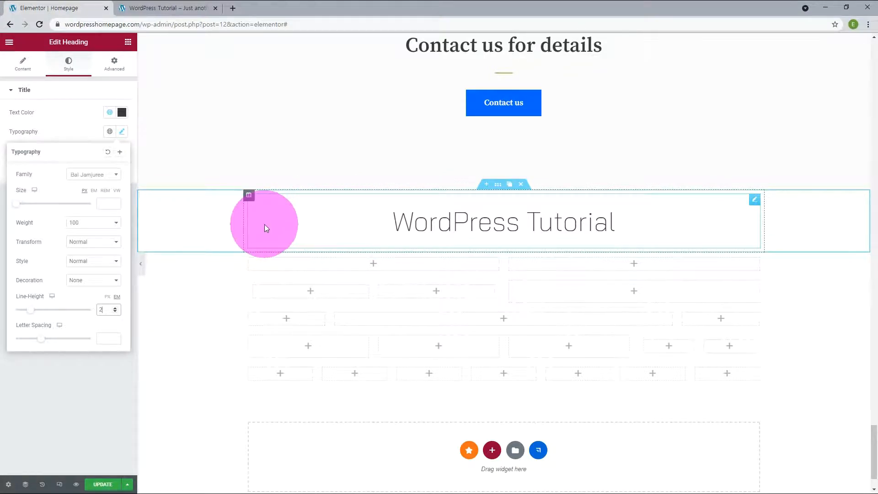
key(BackSpace)
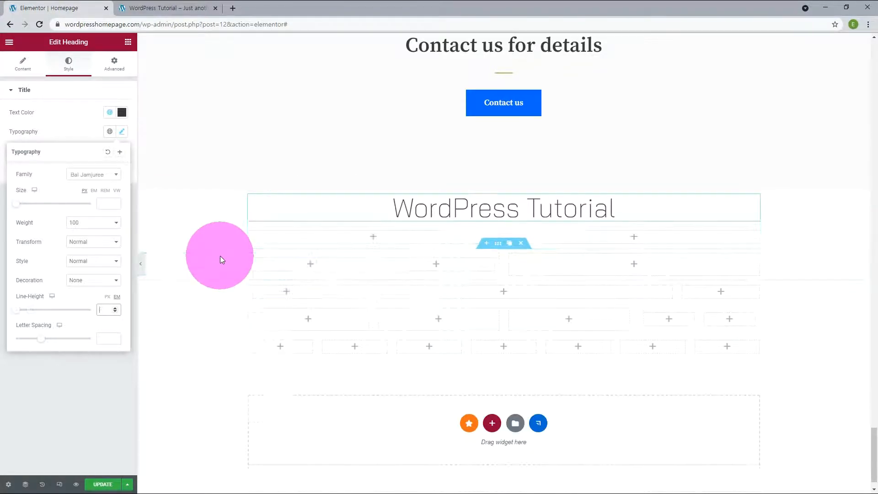
text(1.5)
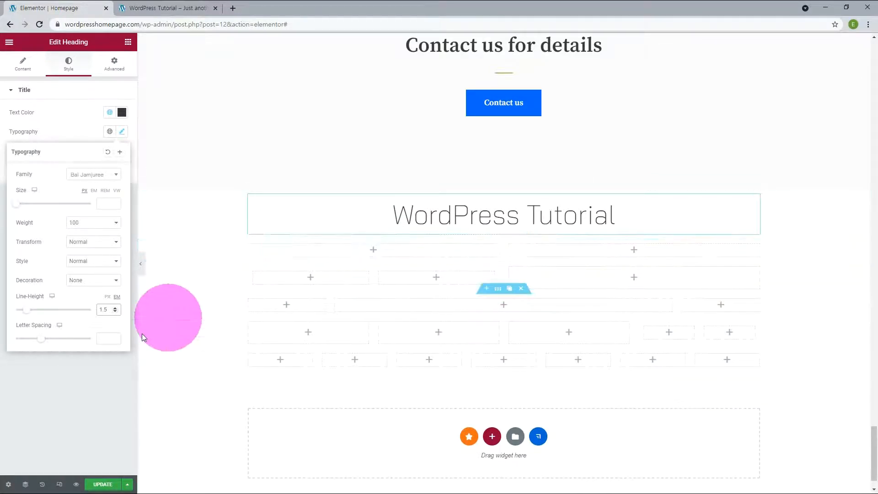
- Set the heading's letter spacing to 15
click(108, 339)
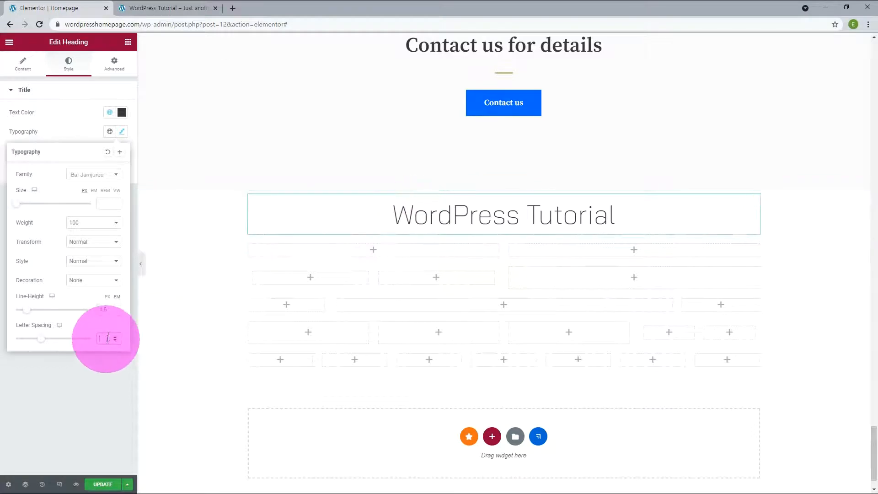
text(2.1)
drag(115, 338, 97, 340)
text(3)
text(7)
text(9)
text(15)
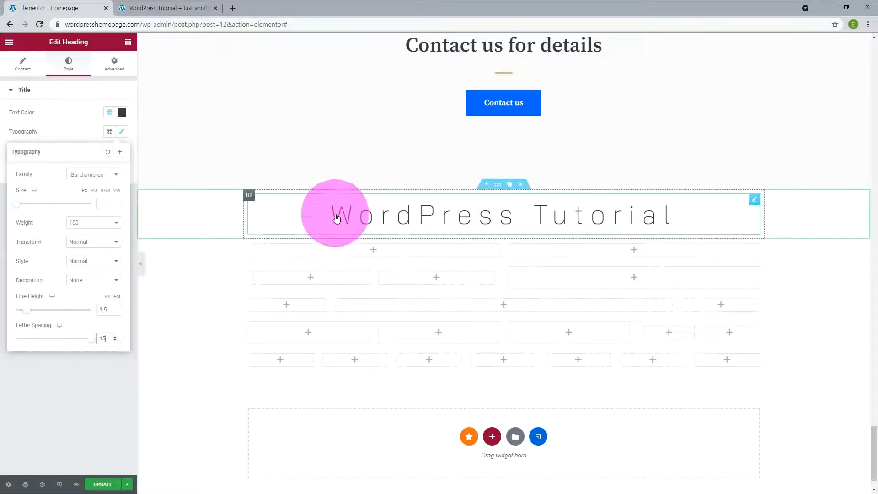
- Give the heading's text shadow a red colour
click(116, 362)
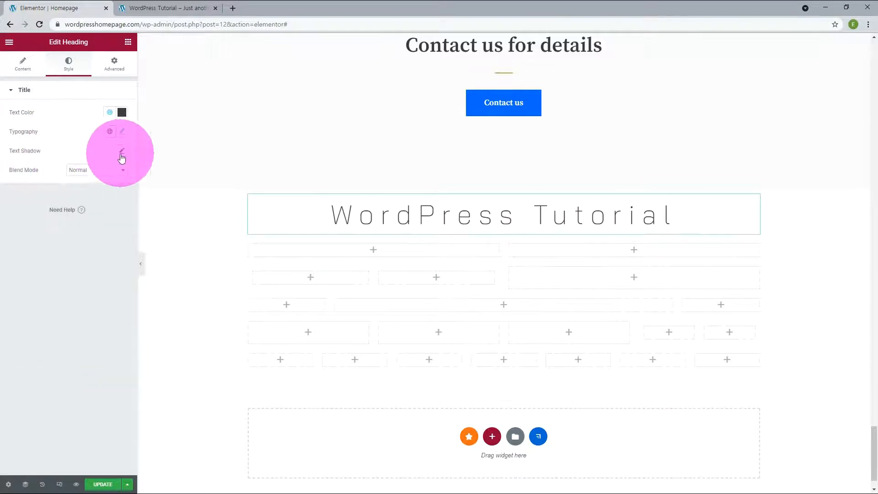
click(122, 156)
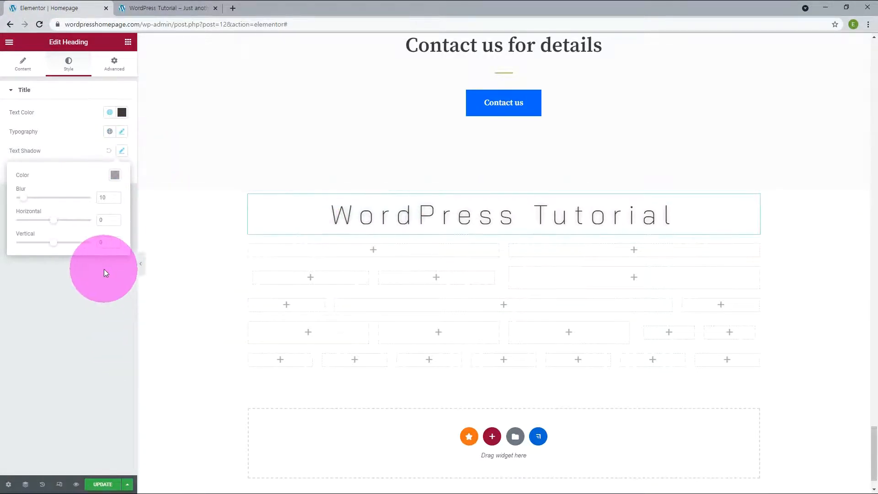
click(116, 177)
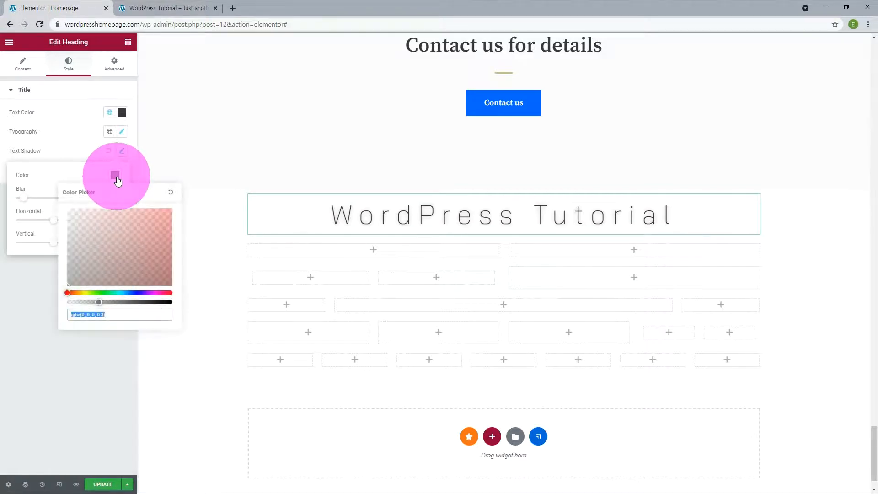
drag(105, 293, 169, 297)
click(162, 302)
click(166, 216)
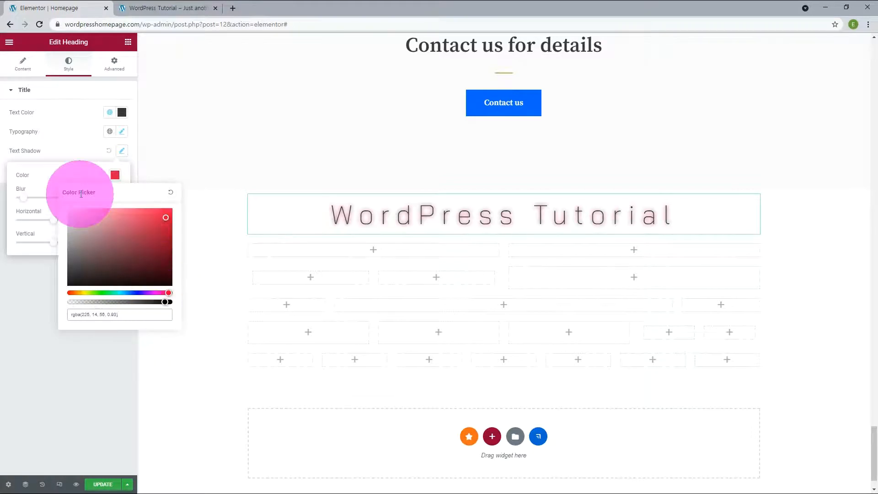
click(34, 282)
- Set the text shadow to blur 1, horizontal -3 and vertical -15
click(121, 151)
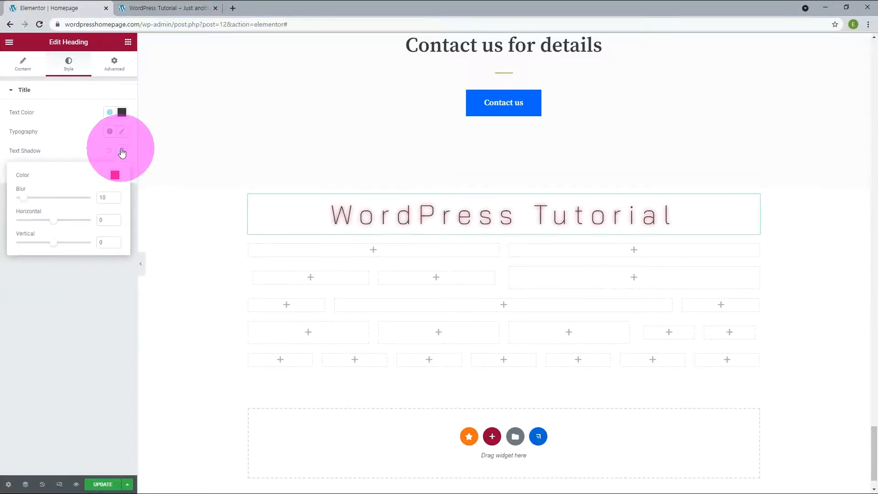
mouse_move(23, 199)
mouse_down()
mouse_move(64, 206)
mouse_move(27, 204)
mouse_up()
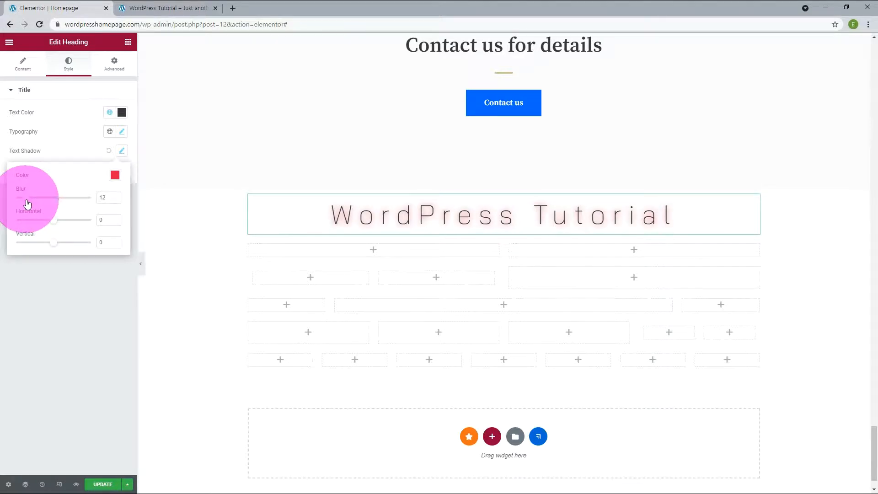
drag(27, 204, 29, 204)
click(115, 219)
click(115, 219)
click(115, 218)
click(115, 240)
click(114, 240)
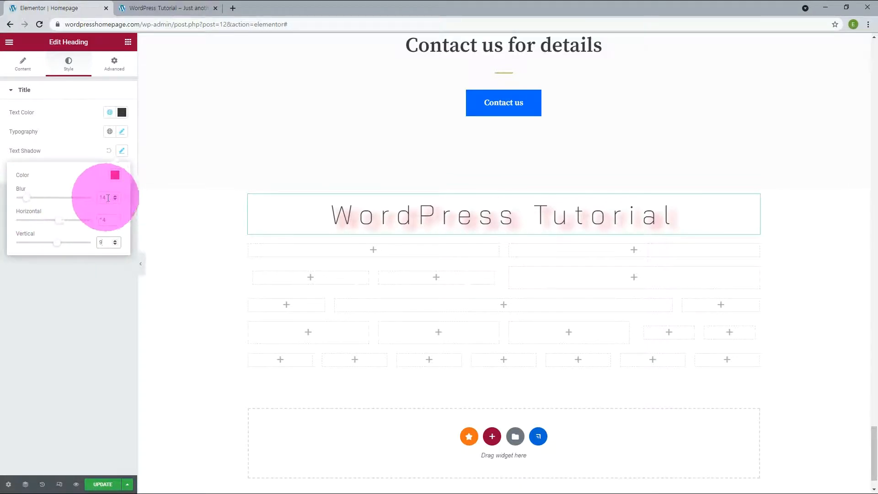
drag(106, 197, 70, 195)
text(2)
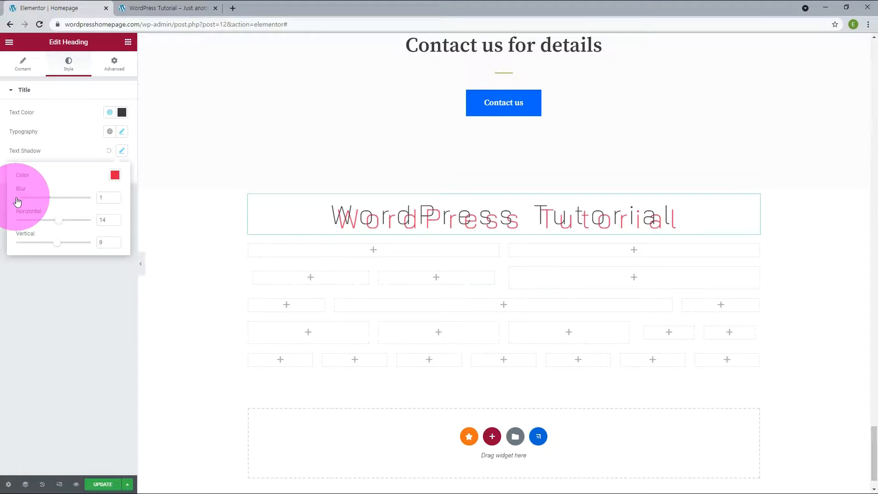
drag(58, 220, 49, 250)
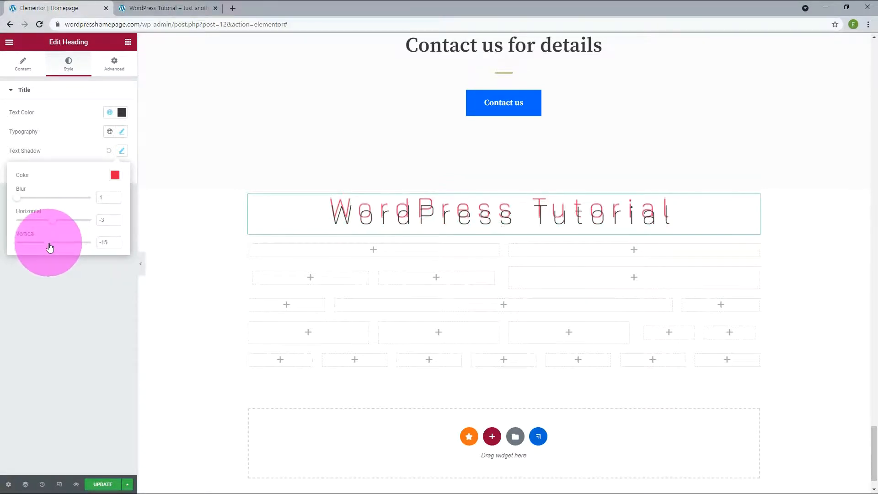
click(113, 172)
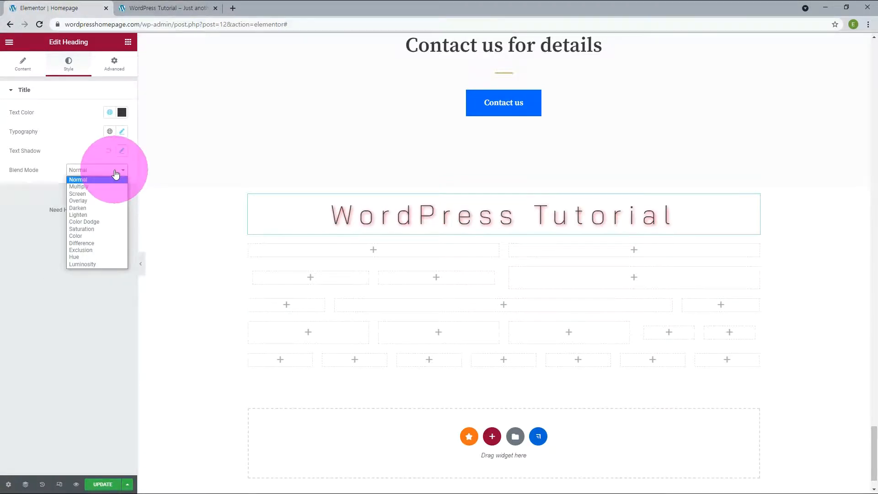
- Try the Multiply, Screen and Overlay blend modes on the heading
click(105, 186)
click(102, 174)
click(97, 194)
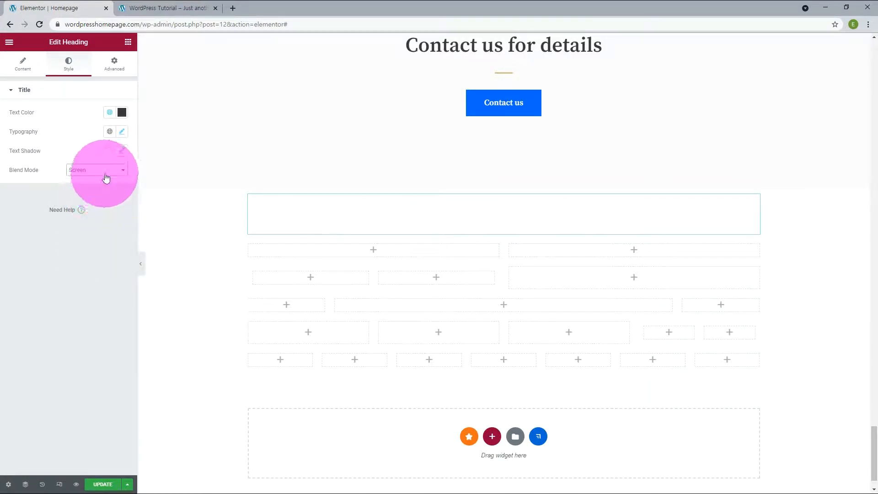
click(106, 172)
click(106, 201)
click(110, 172)
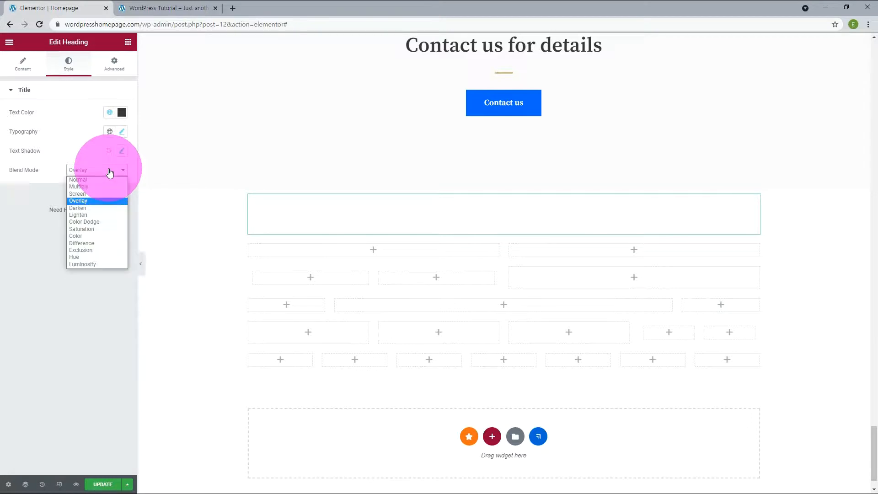
click(105, 202)
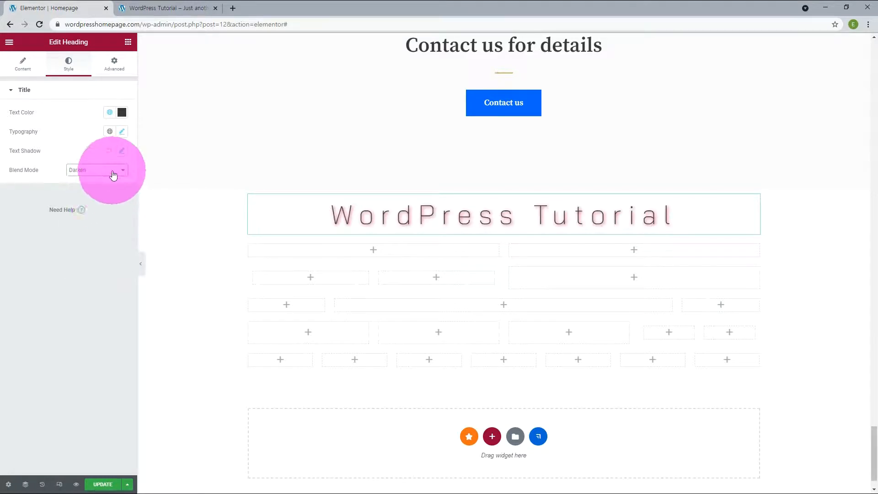
- Try Darken, Lighten, Color Dodge and Hue, then return the blend mode to Normal
click(112, 172)
click(111, 216)
click(114, 172)
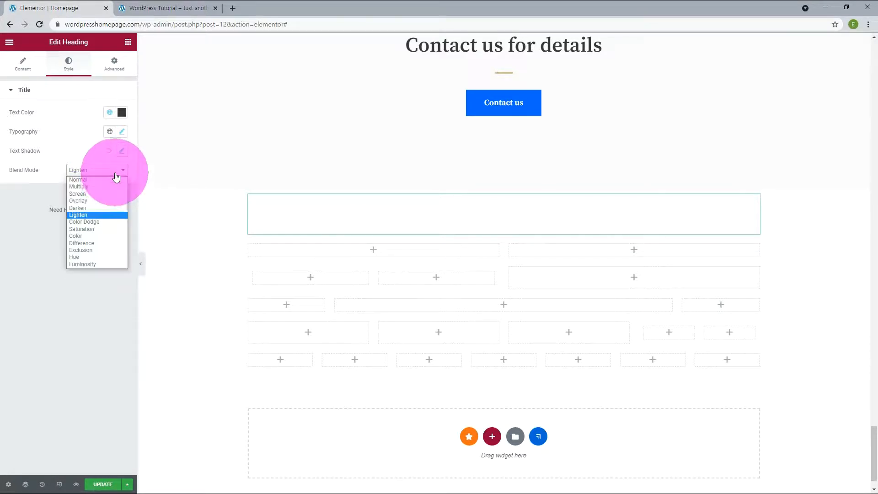
click(114, 222)
click(112, 171)
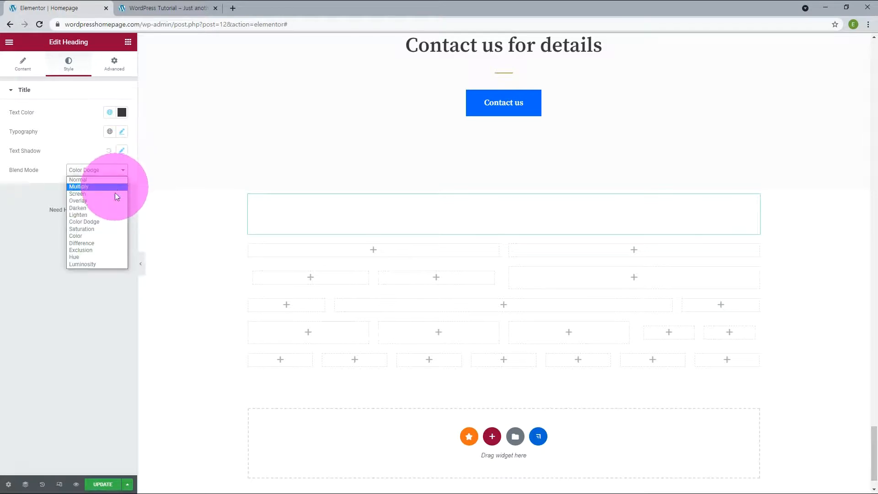
click(101, 257)
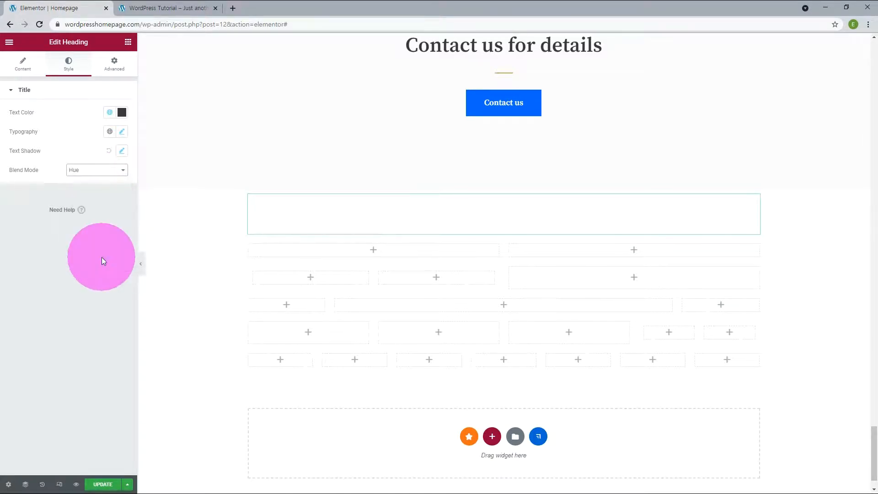
click(110, 173)
click(98, 180)
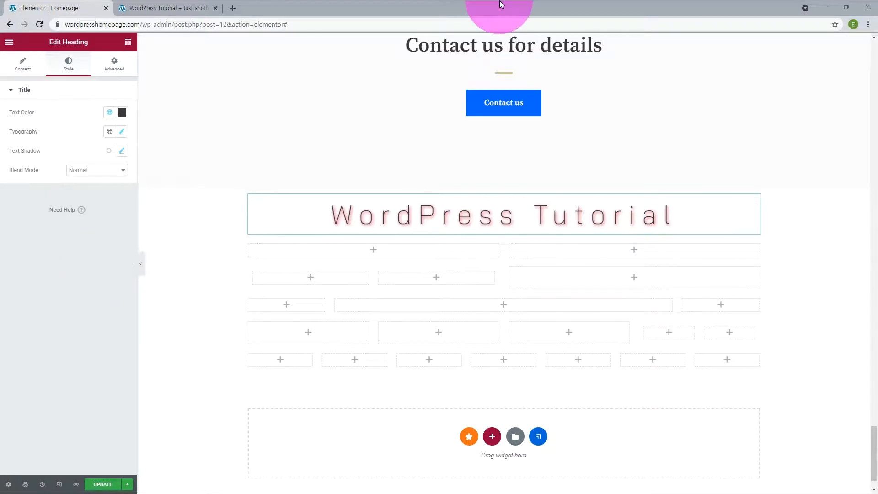
- Set the heading's margins to 110 top and left, with right and bottom at 0
click(119, 67)
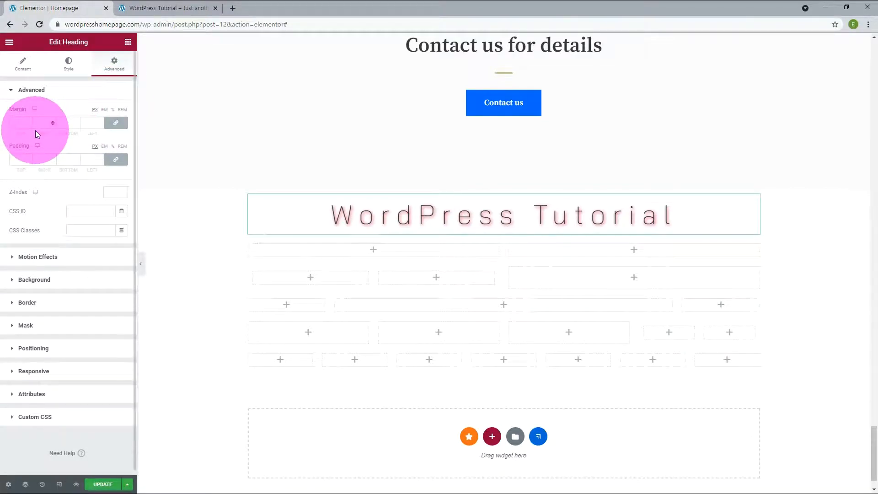
click(102, 123)
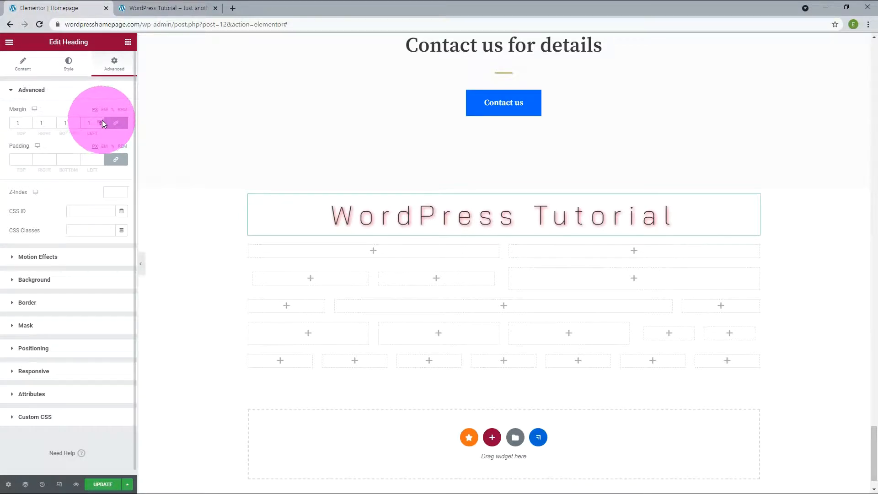
text(1)
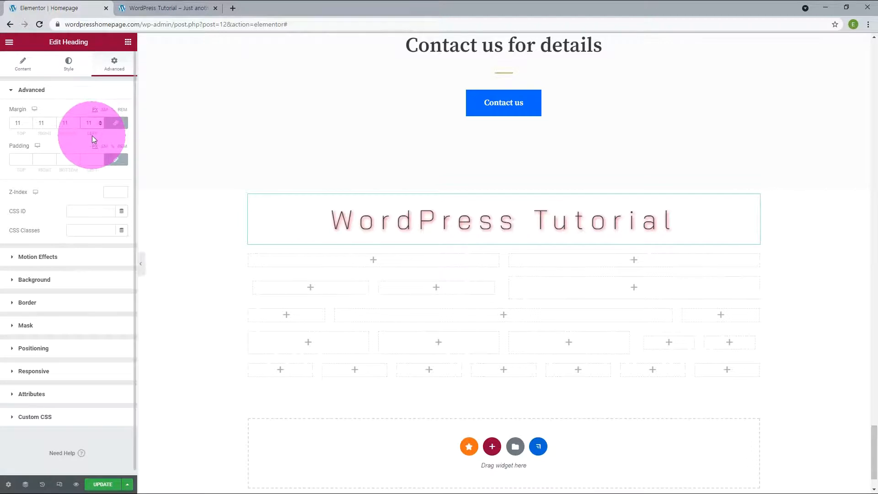
text(0)
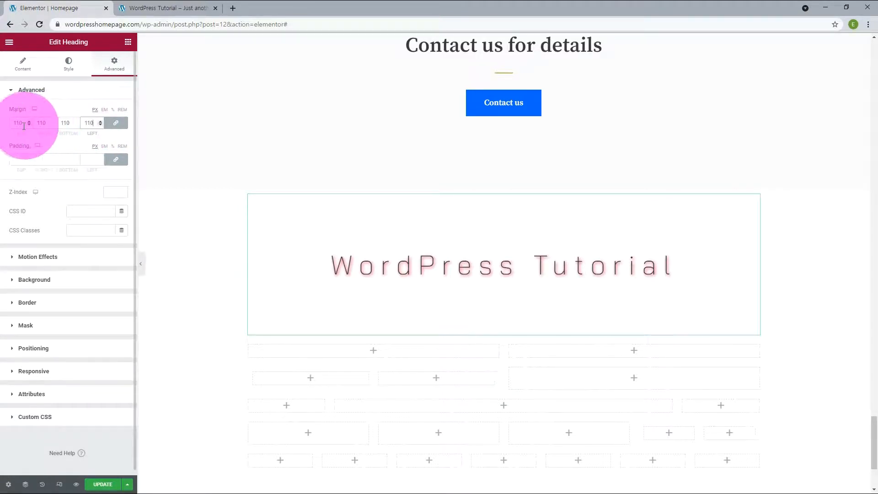
click(116, 123)
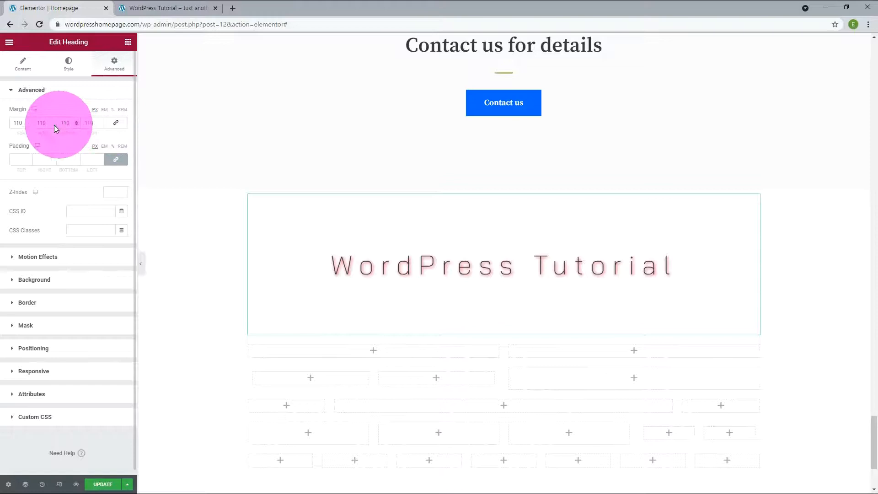
double_click(40, 124)
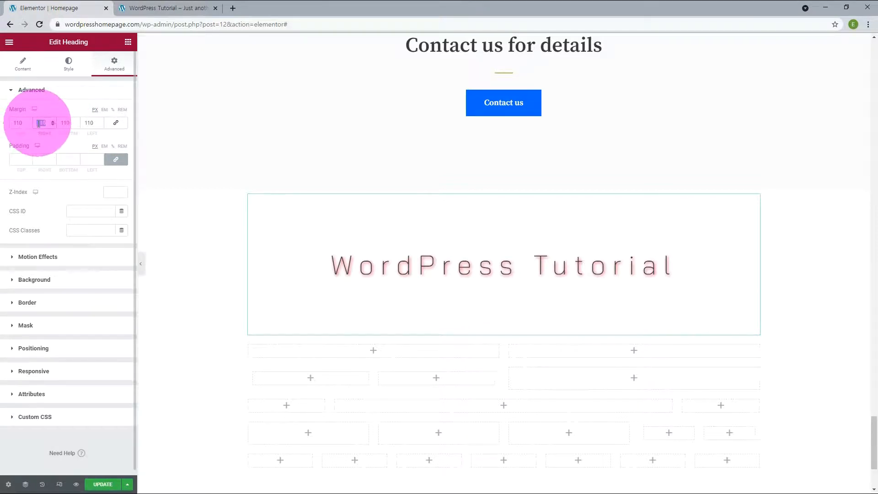
text(0)
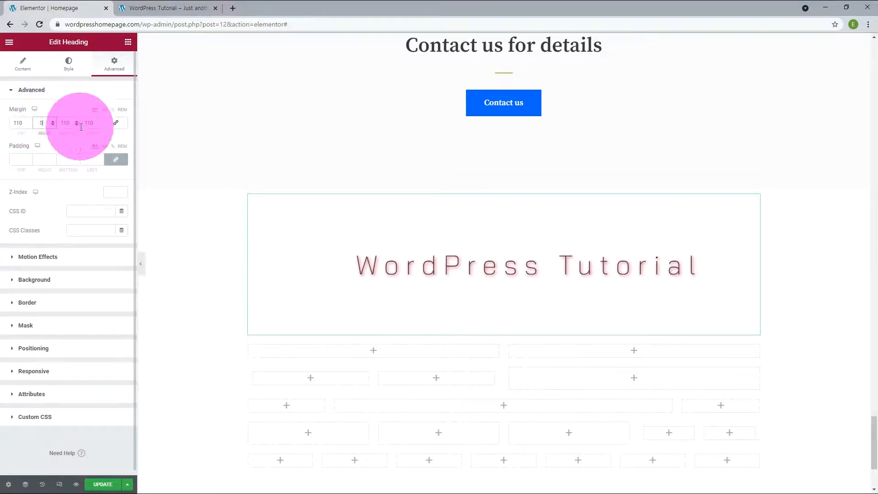
double_click(68, 124)
text(0)
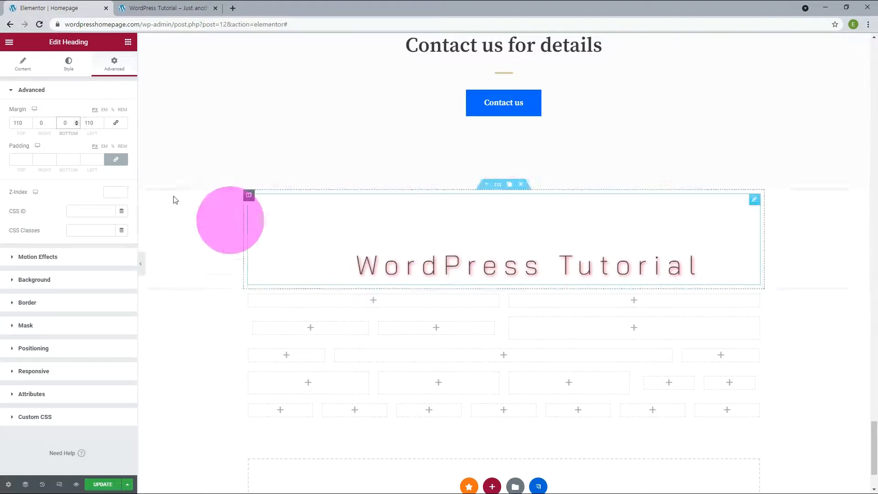
click(22, 161)
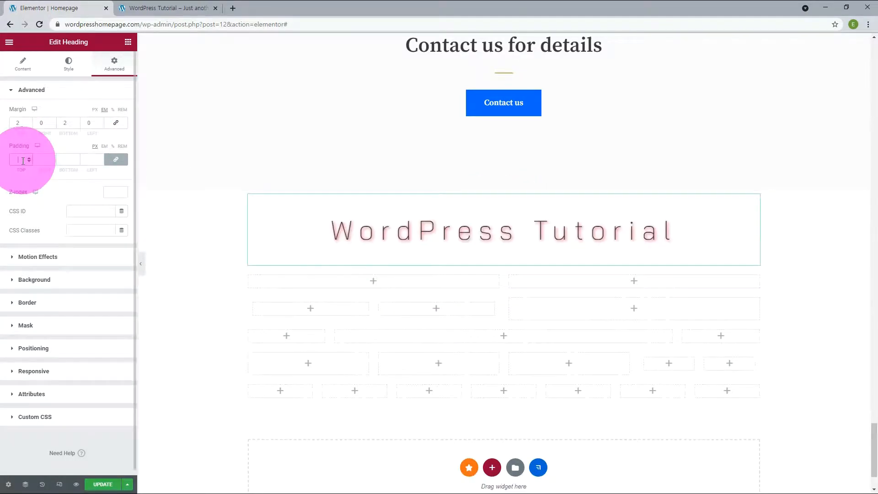
- Set the heading's linked padding to 3 on every side, replacing an initial 11
text(11)
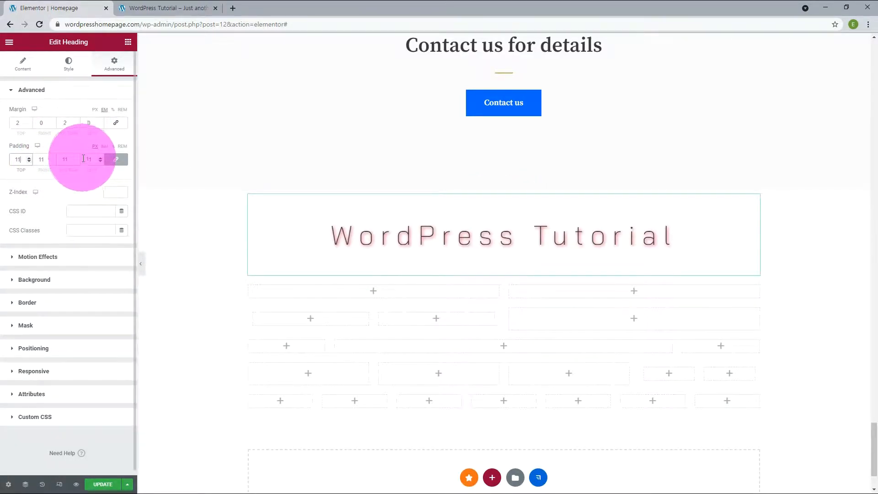
key(BackSpace)
key(BackSpace)
text(3)
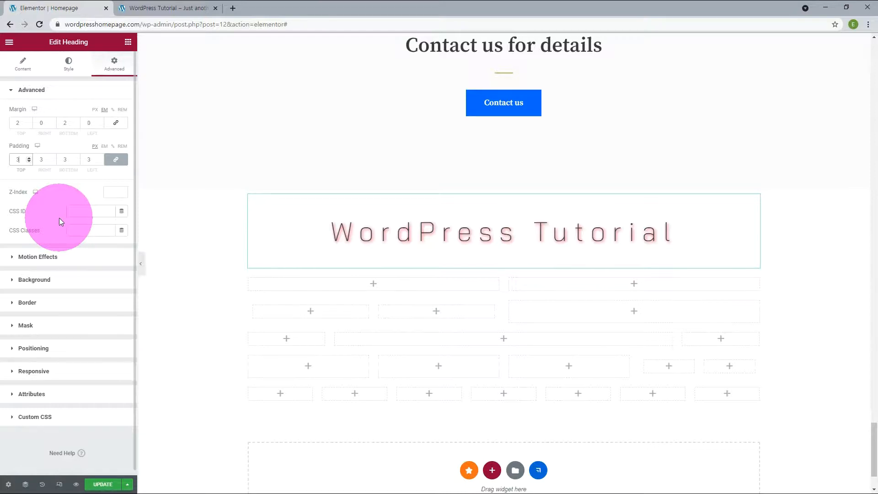
- Add a Fade In Up entrance animation to the heading and update the page
click(51, 257)
click(60, 146)
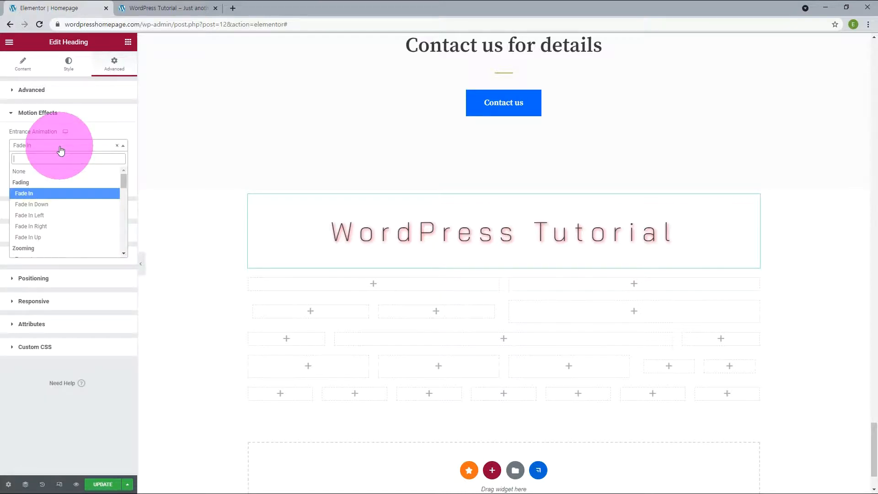
click(38, 237)
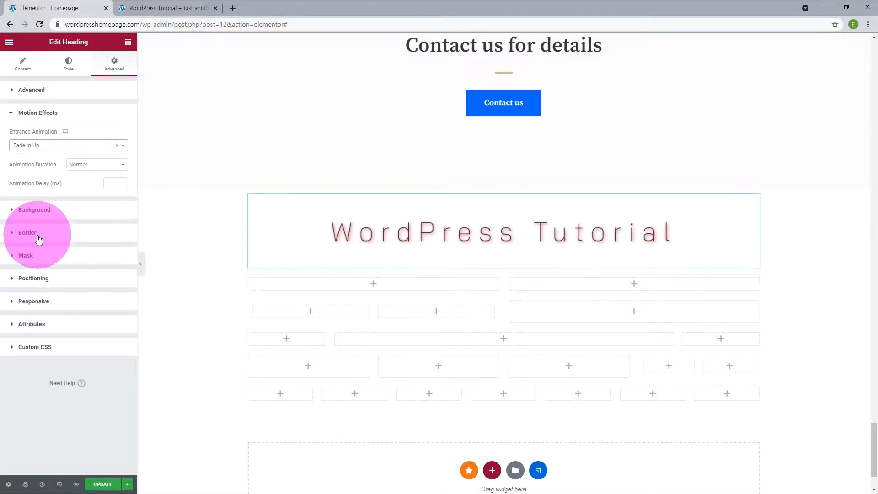
click(109, 484)
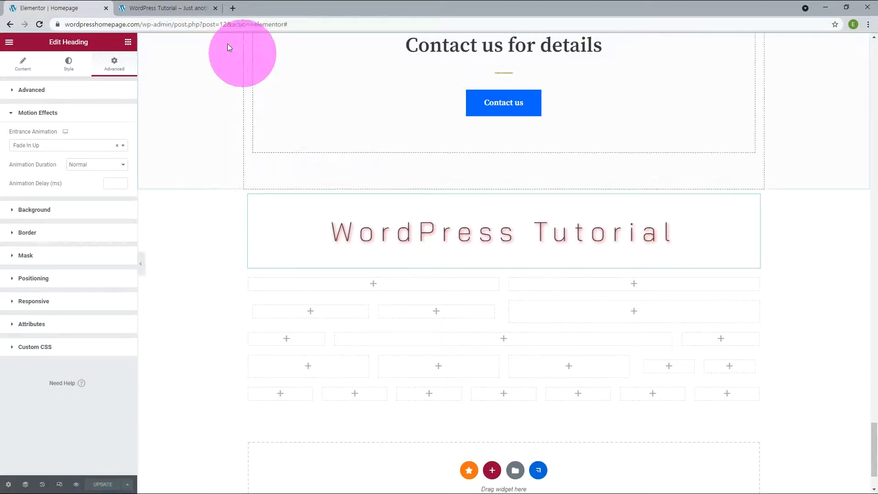
- Scroll the live preview down to the heading and reload it to replay the animation
click(182, 9)
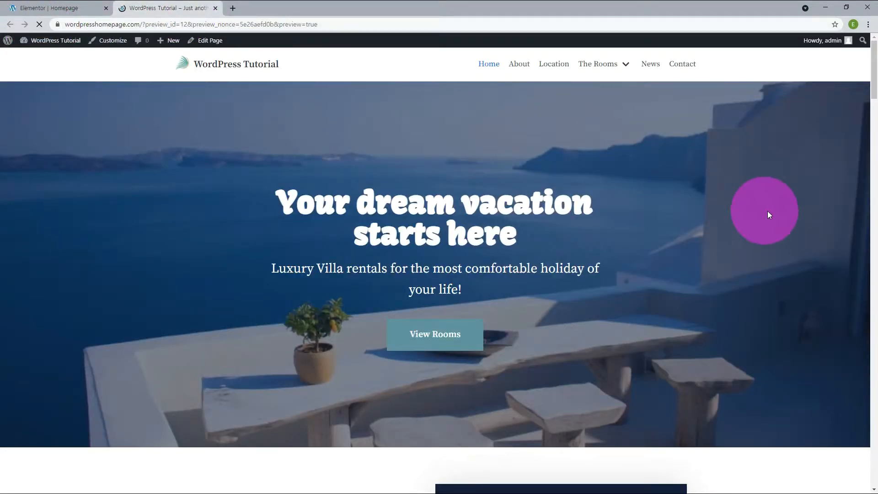
scroll(768, 212, down, 15)
scroll(774, 284, down, 10)
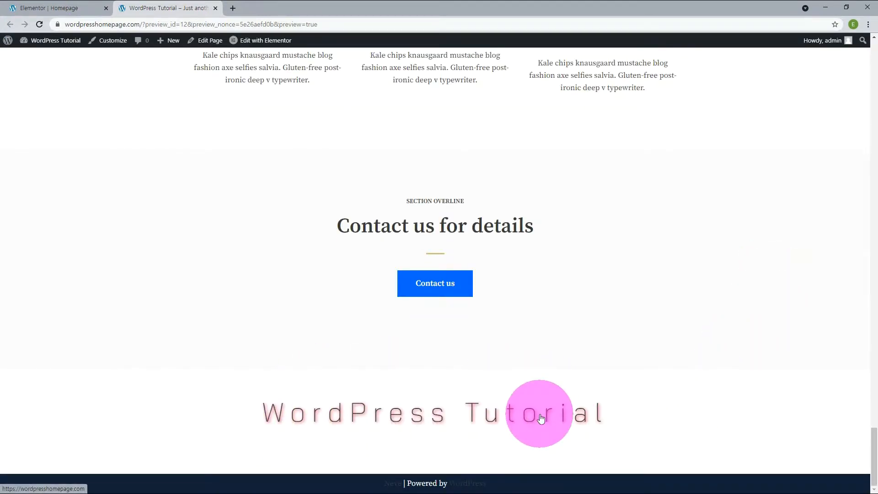
key(F5)
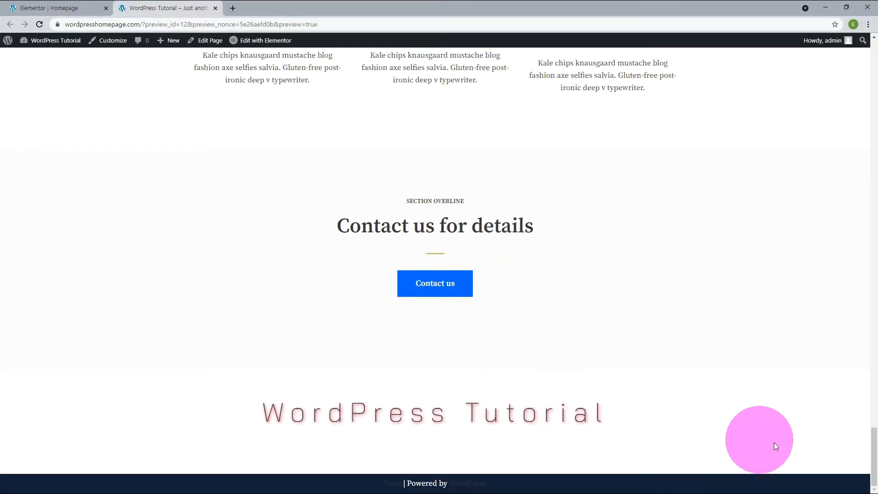
- Change the heading's animation delay to 5000 ms, update the page, and check it in the live preview
click(26, 7)
click(89, 184)
text(30)
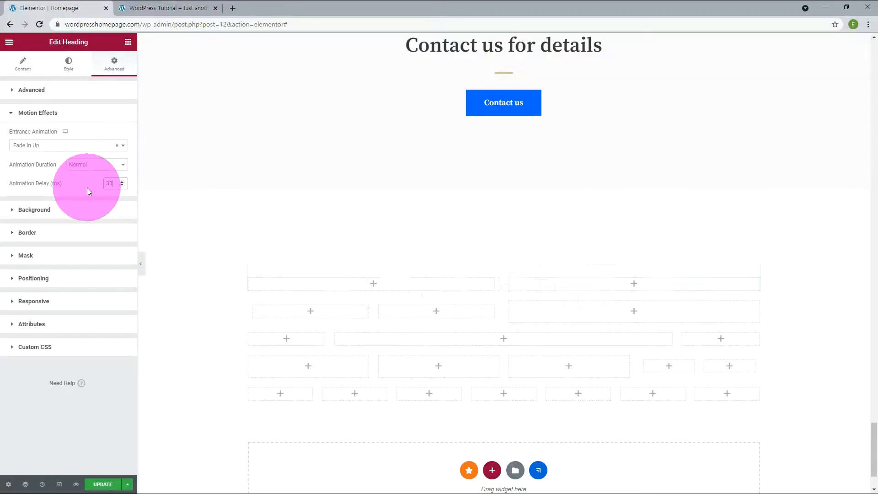
text(00)
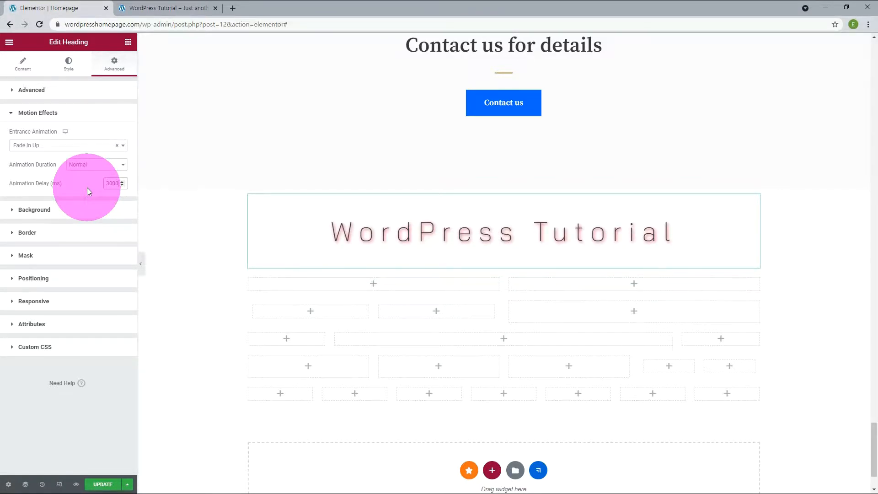
drag(110, 182, 94, 186)
text(5)
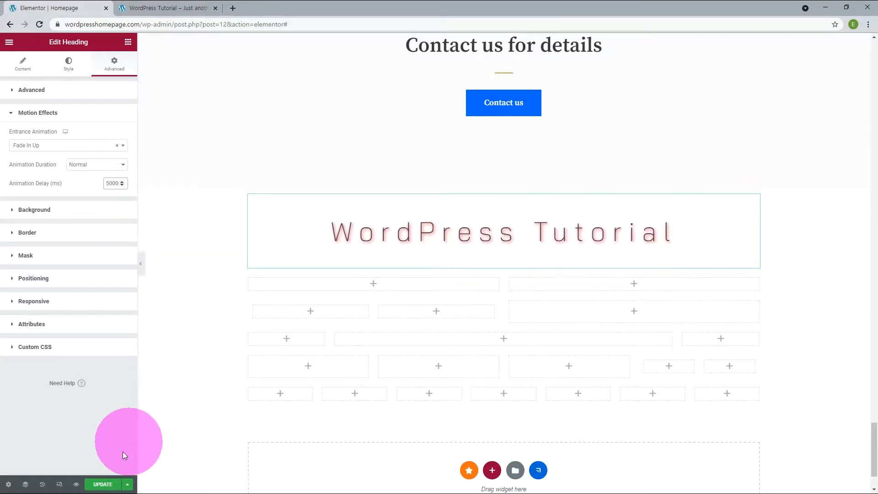
click(113, 485)
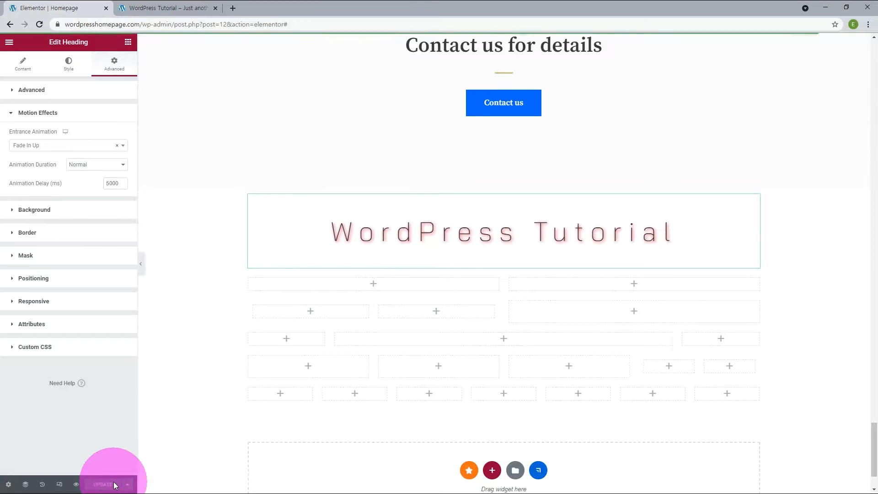
click(158, 8)
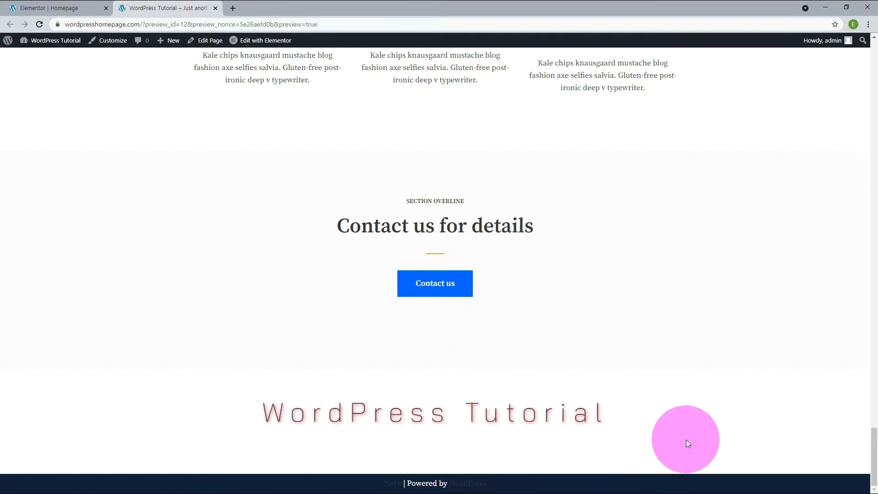
click(50, 7)
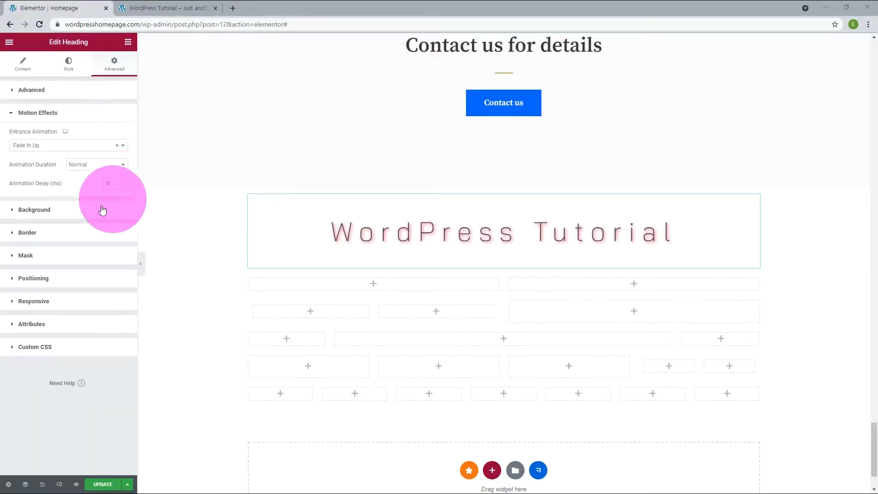
- Try a Linear gradient background on the heading, then revert it to Classic
click(58, 214)
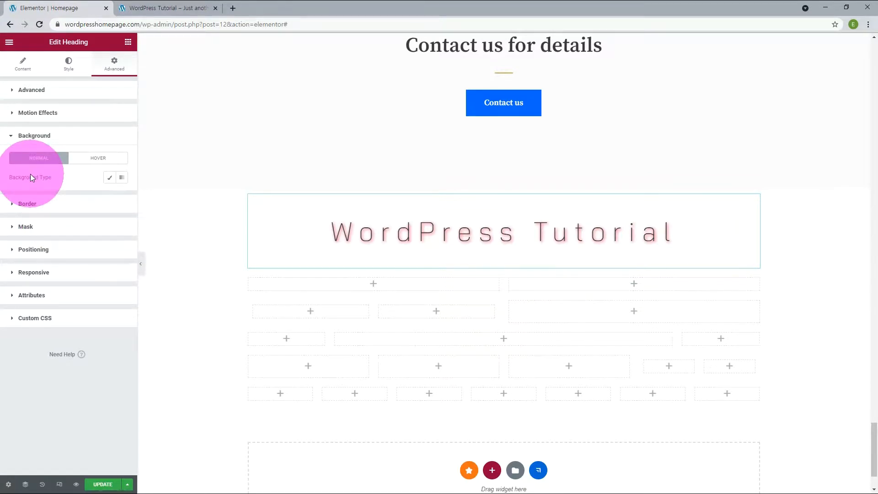
click(110, 178)
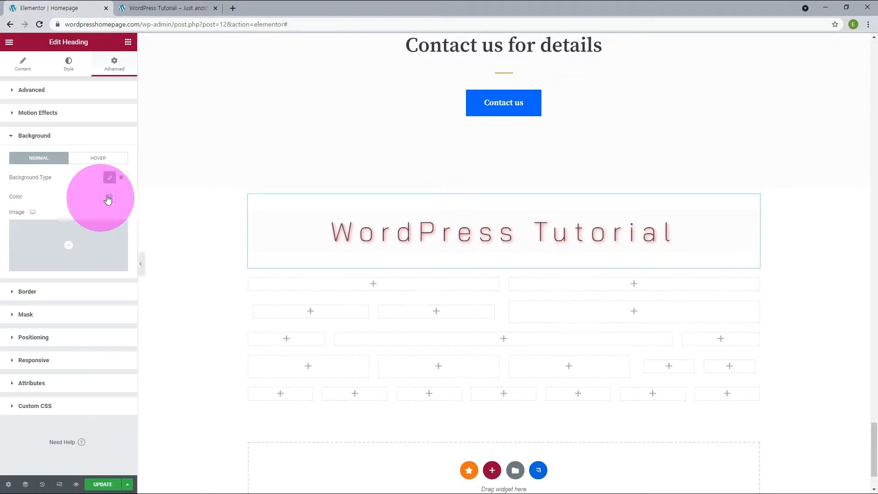
click(122, 178)
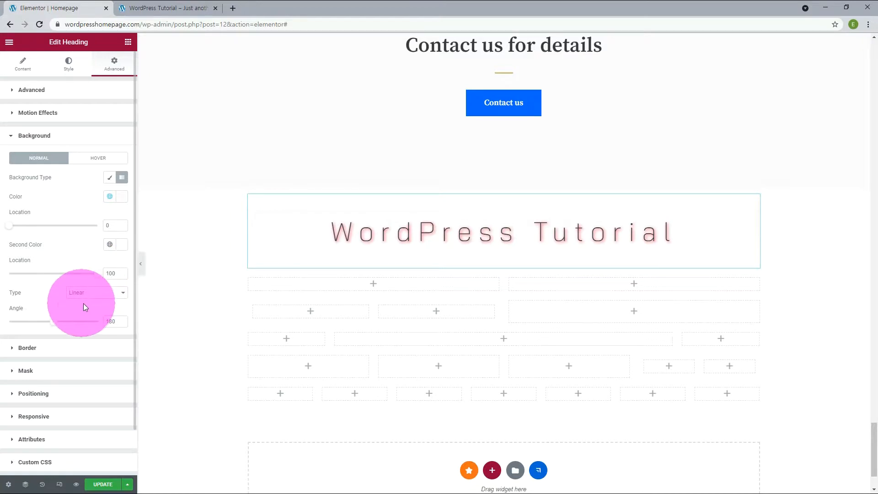
click(96, 294)
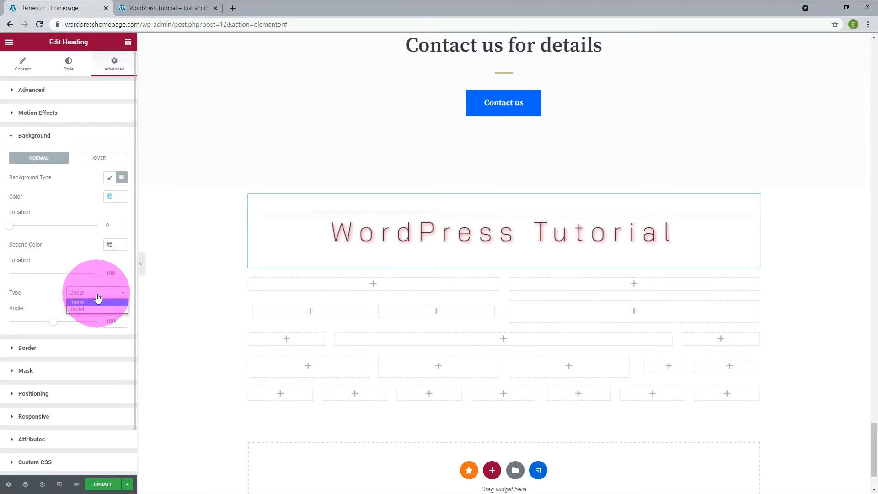
click(98, 300)
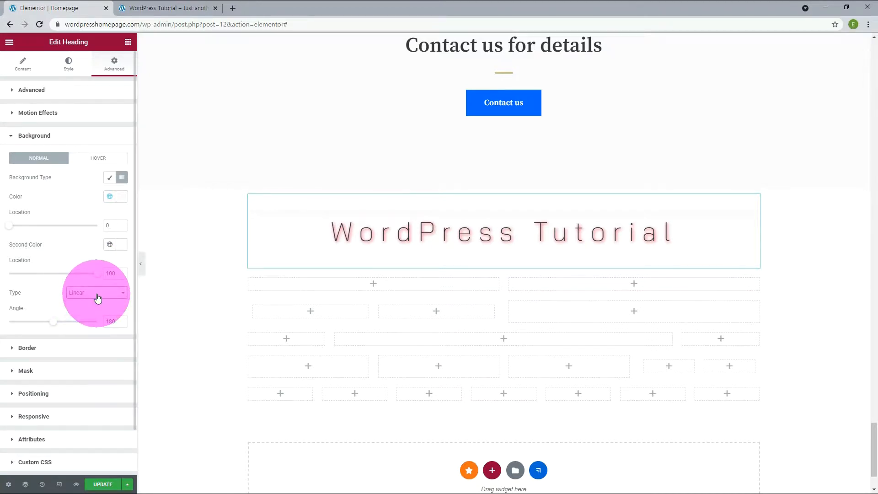
click(108, 179)
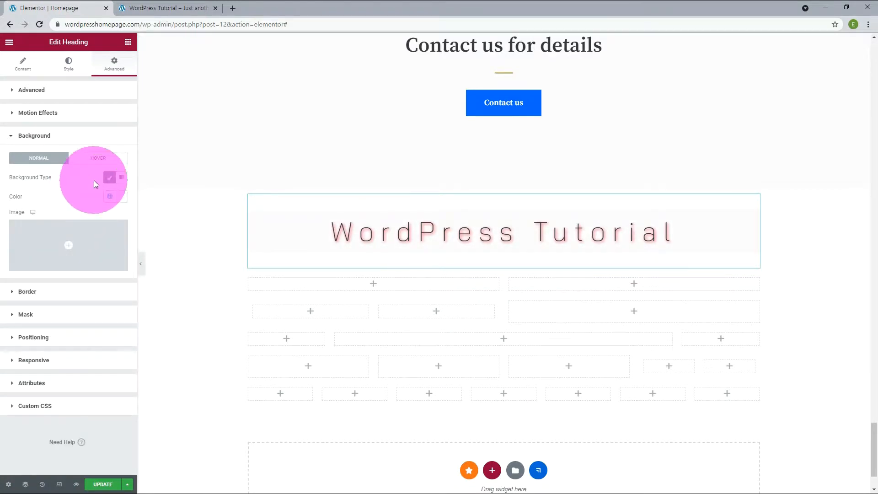
- Give the heading a solid 5 px border with 13 px rounded corners
click(27, 292)
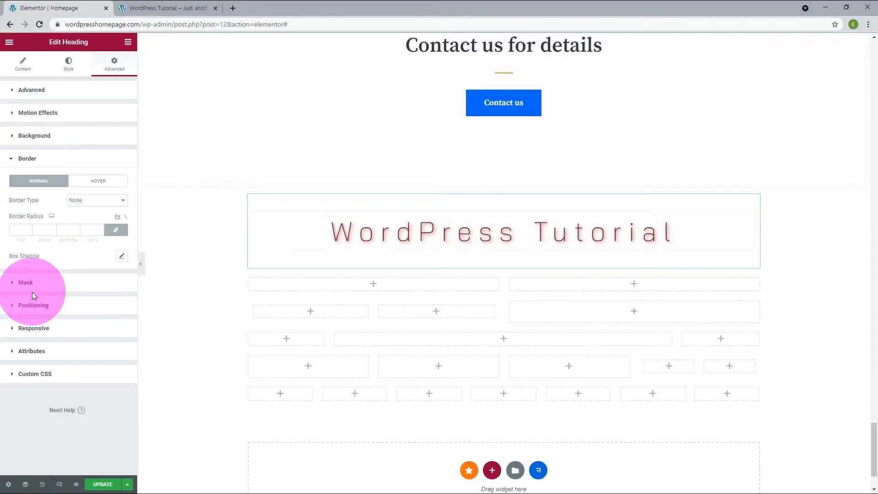
click(87, 204)
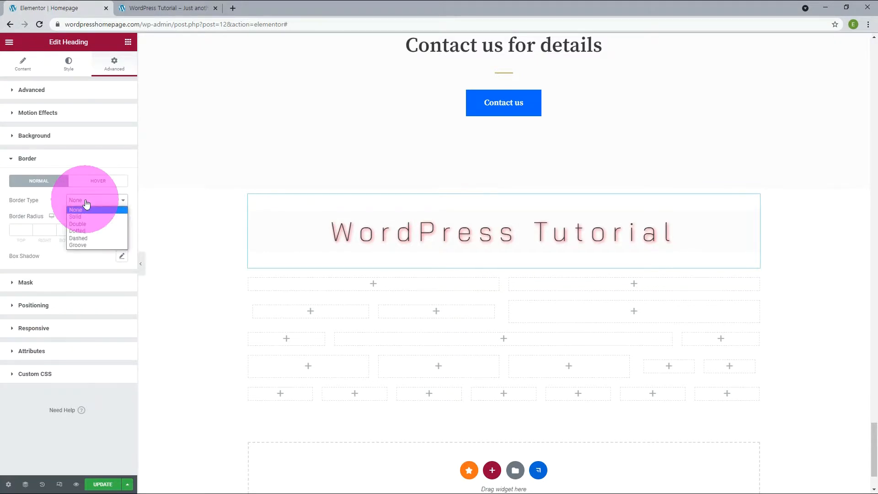
click(75, 216)
click(28, 228)
click(53, 284)
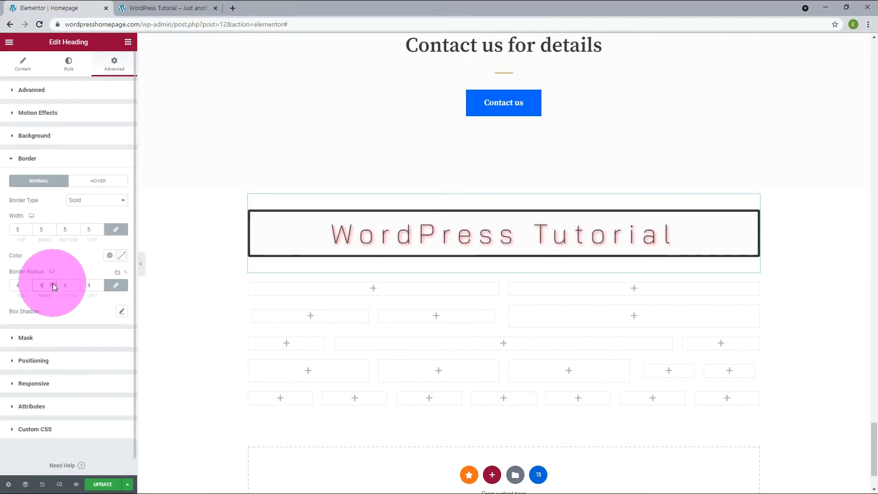
- Add a 15/12/14/-2 box shadow to the heading with position Inset
scroll(53, 284, up, 7)
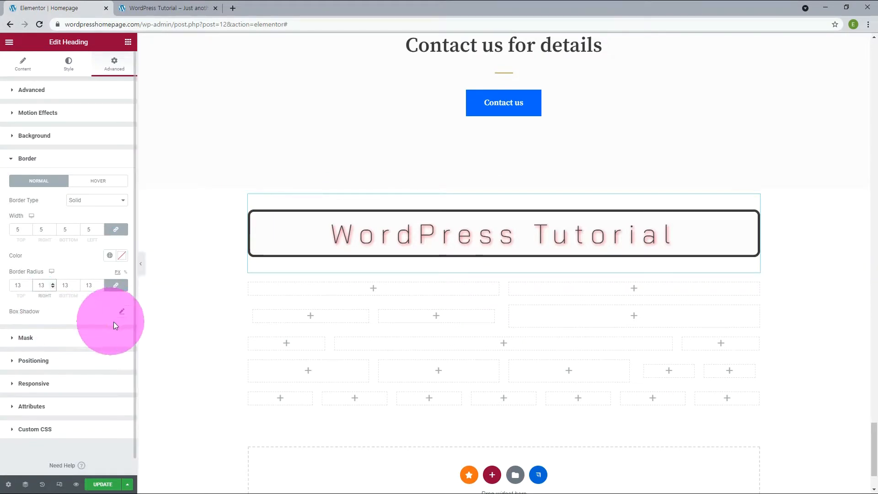
click(123, 313)
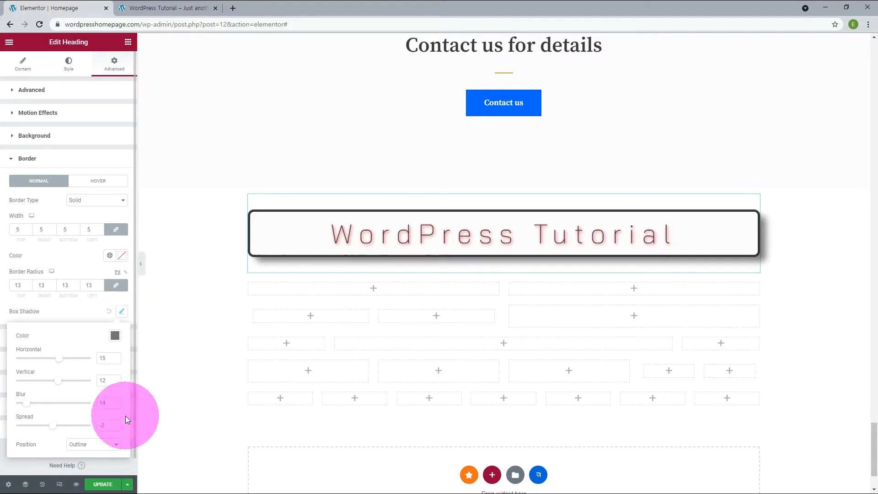
click(116, 445)
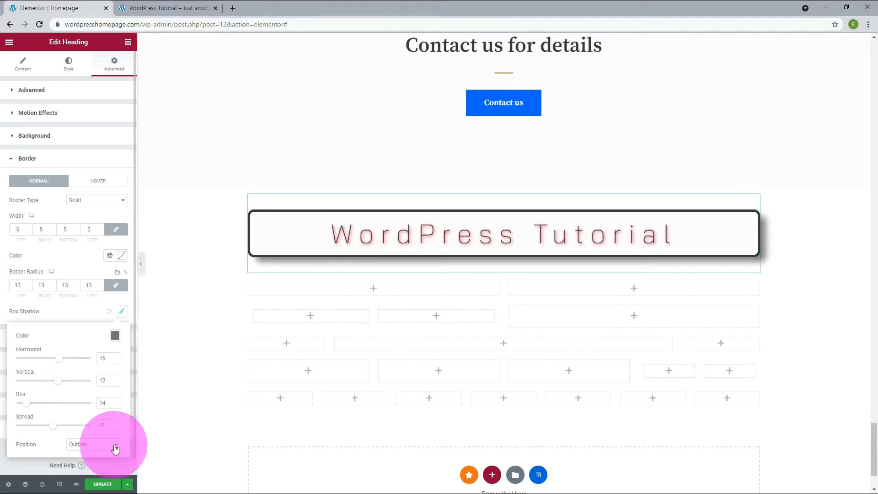
click(92, 456)
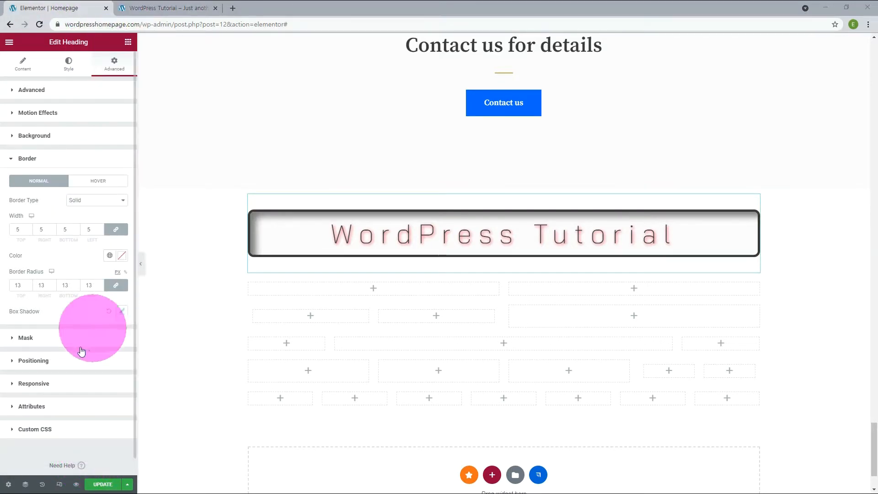
click(29, 335)
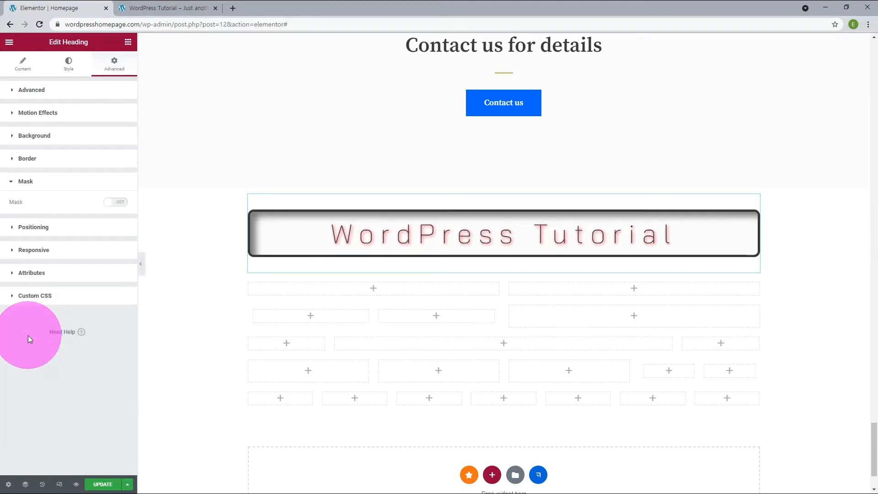
- Turn on the heading's mask and try several shapes, landing on Sketch
click(119, 203)
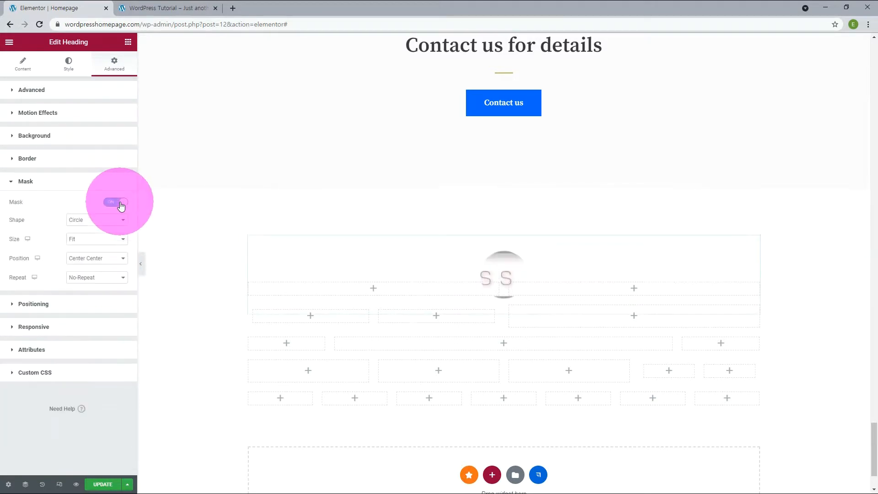
click(115, 221)
click(104, 236)
click(109, 221)
click(100, 243)
click(102, 240)
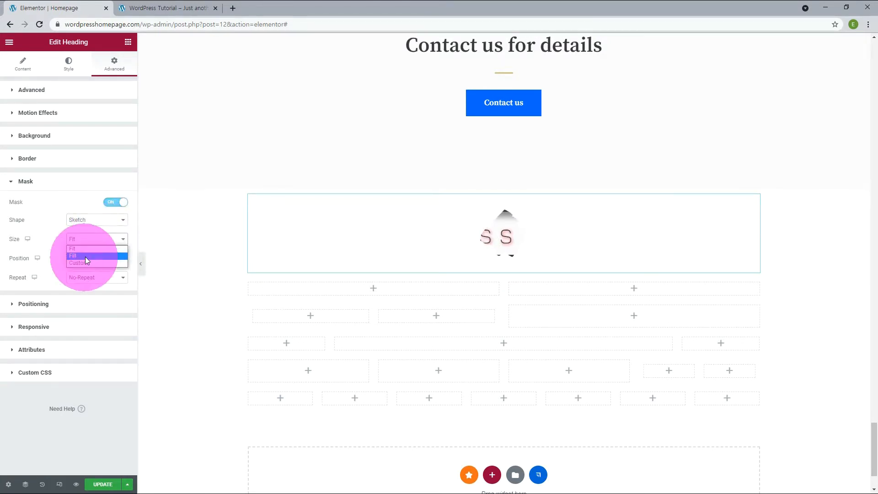
- Set the mask to Hexagon with custom scale 135, anchored Top Center
click(85, 255)
click(95, 240)
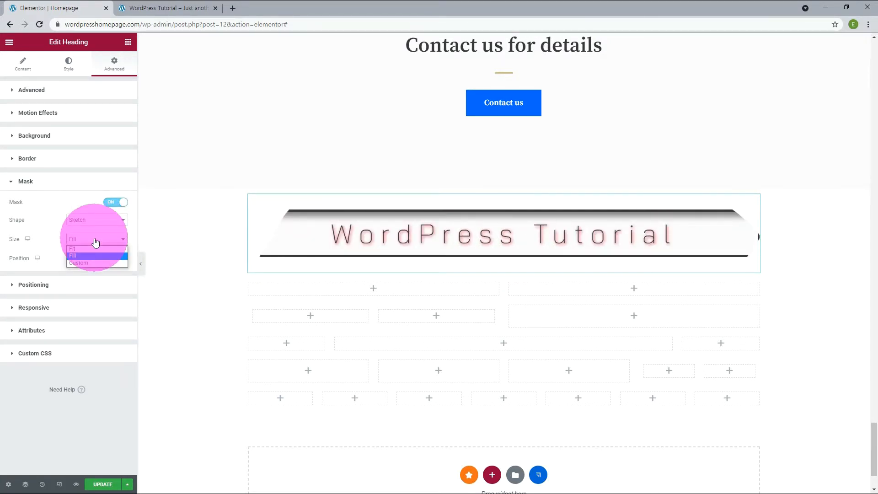
click(88, 261)
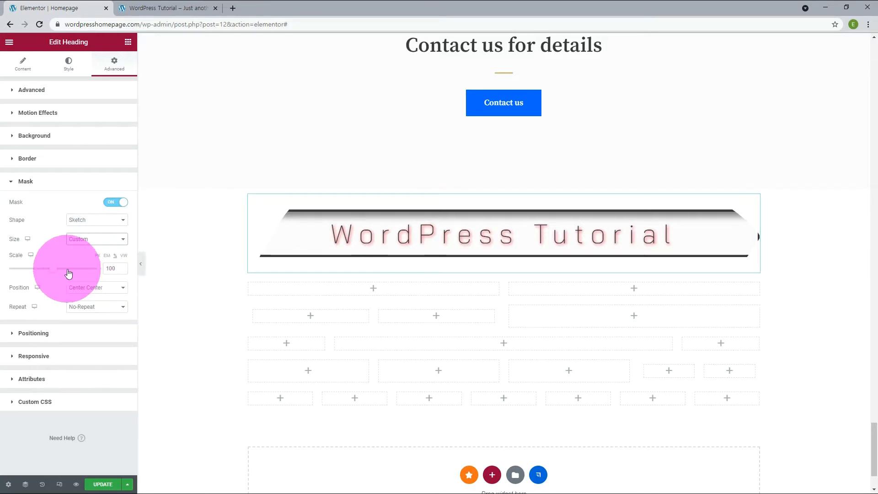
drag(52, 270, 55, 271)
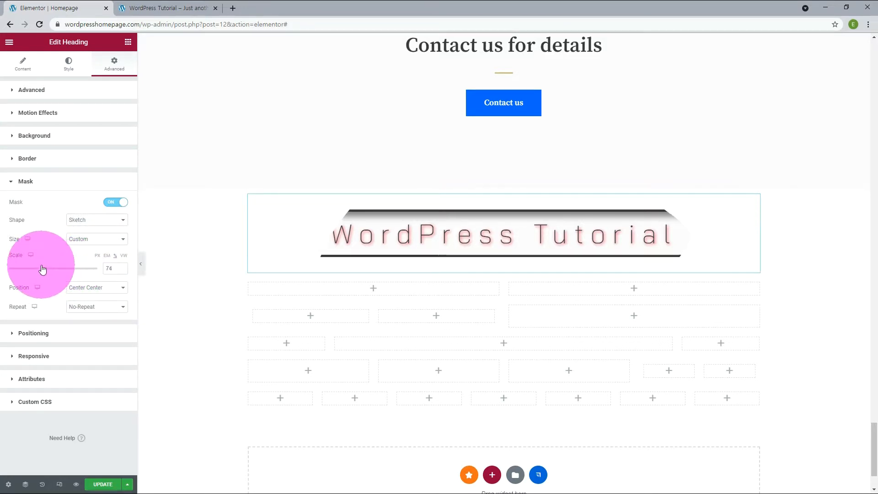
drag(43, 269, 41, 269)
click(105, 288)
click(96, 317)
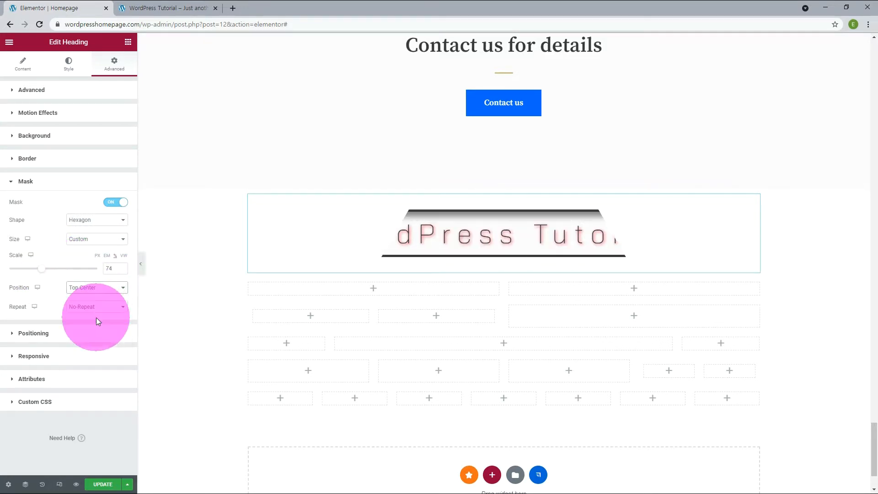
drag(62, 282, 69, 275)
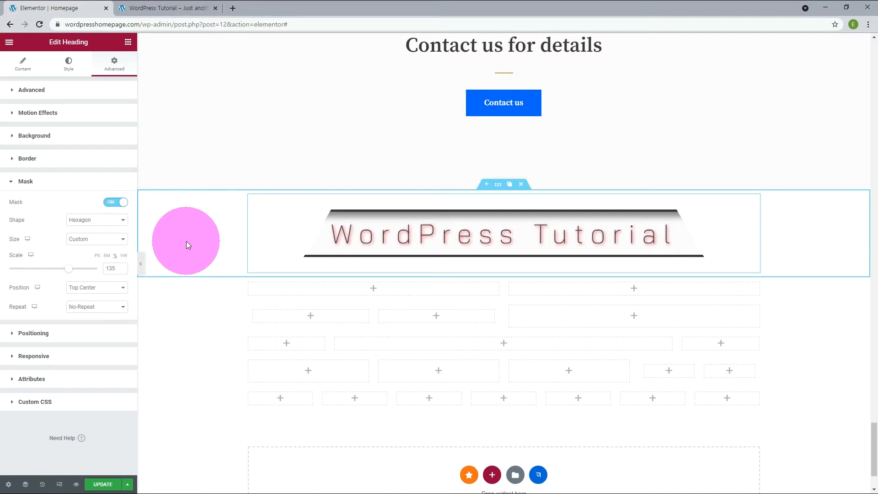
- Set the heading's position to Absolute
click(35, 334)
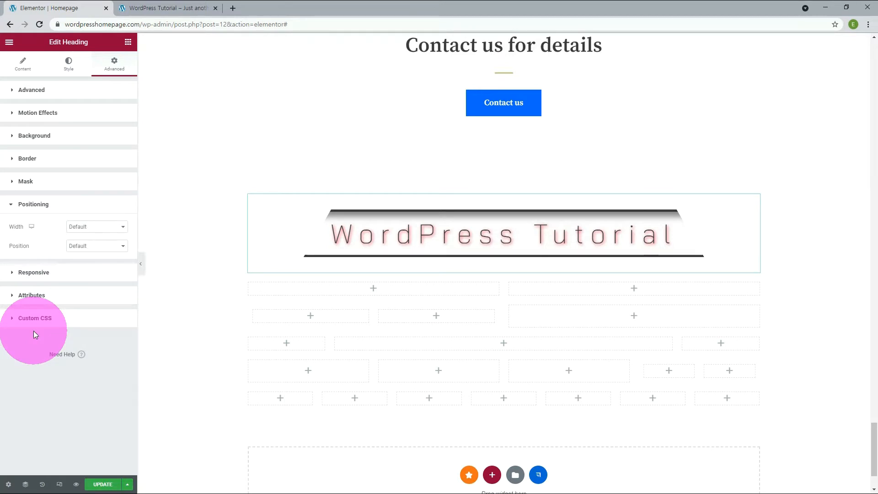
click(113, 247)
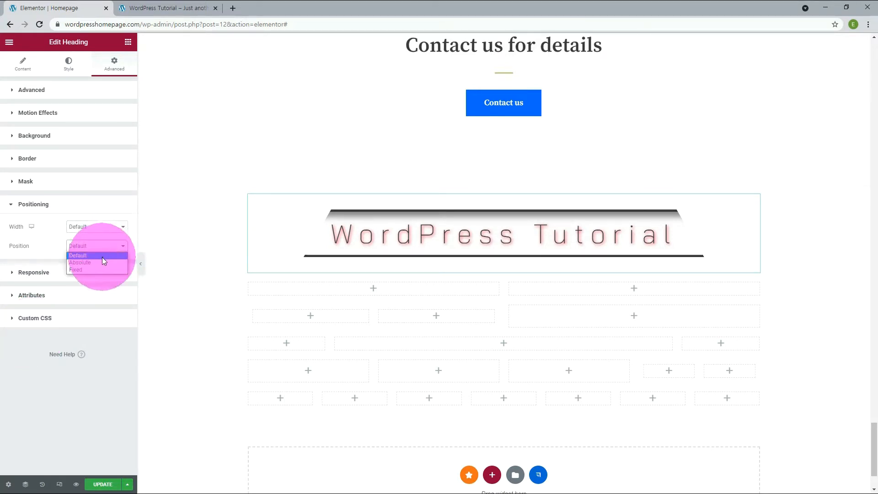
click(101, 262)
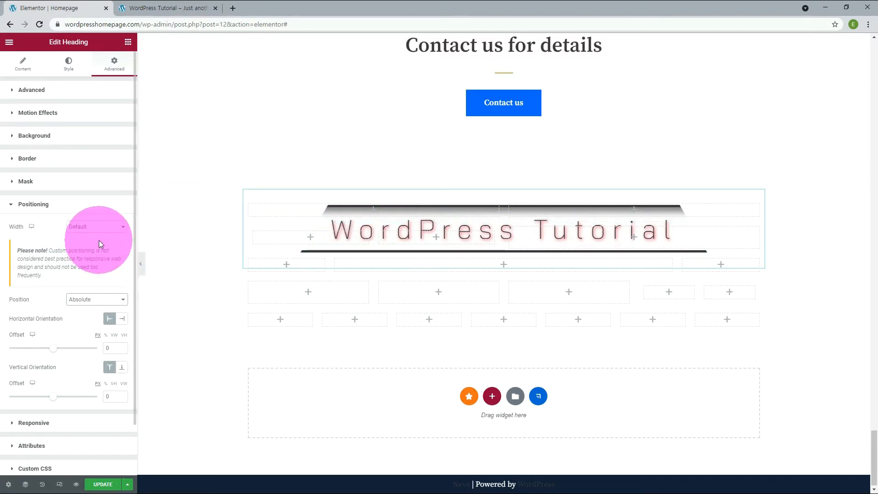
- Switch the heading to Fixed position and scroll the page to see the effect
click(84, 242)
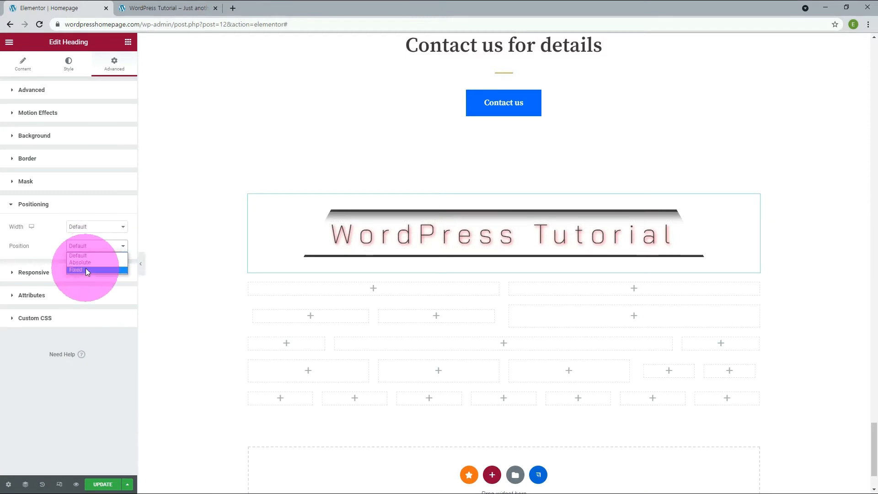
click(86, 270)
scroll(204, 243, up, 3)
scroll(204, 243, up, 1)
scroll(204, 243, down, 4)
scroll(204, 244, up, 5)
scroll(204, 243, up, 5)
scroll(204, 244, down, 6)
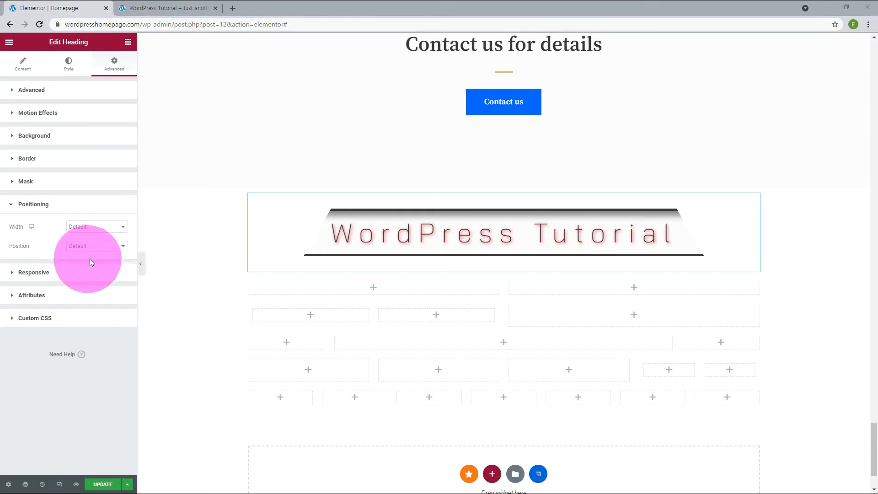
- Set the heading to hide on tablet while keeping it visible on desktop
click(17, 274)
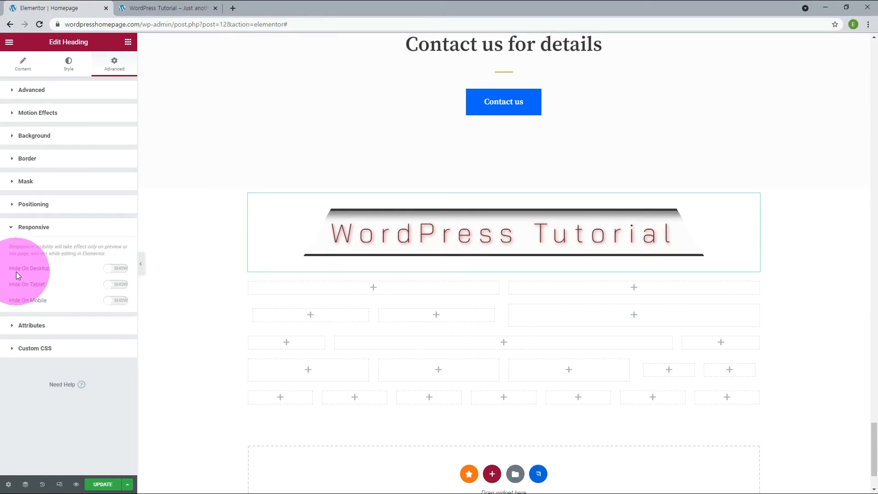
click(120, 274)
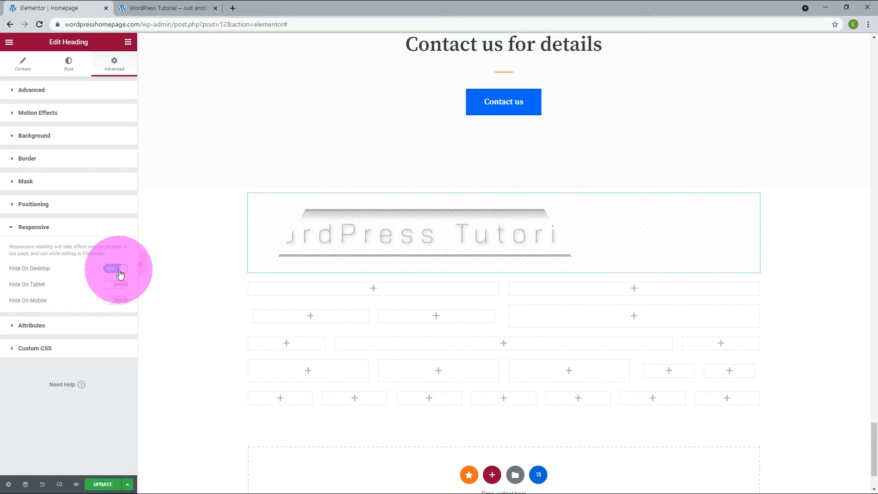
click(120, 274)
click(118, 287)
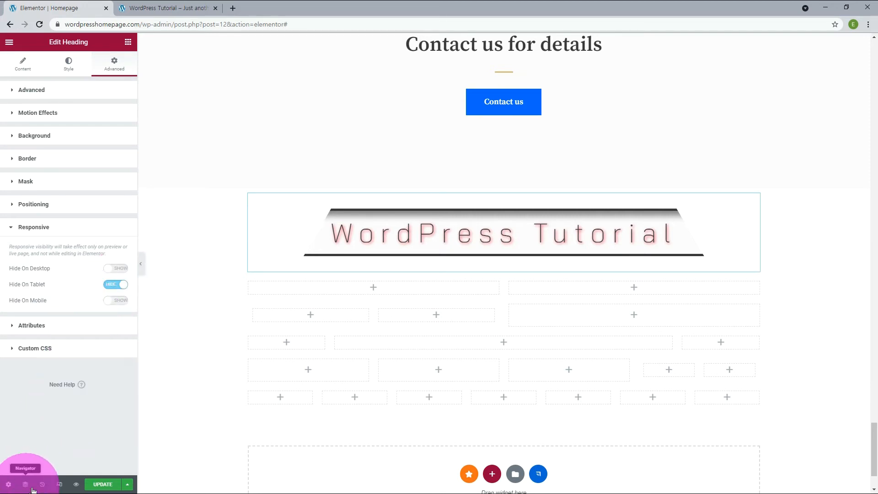
- Preview the page in tablet view and expand the Attributes and Custom CSS sections
click(60, 486)
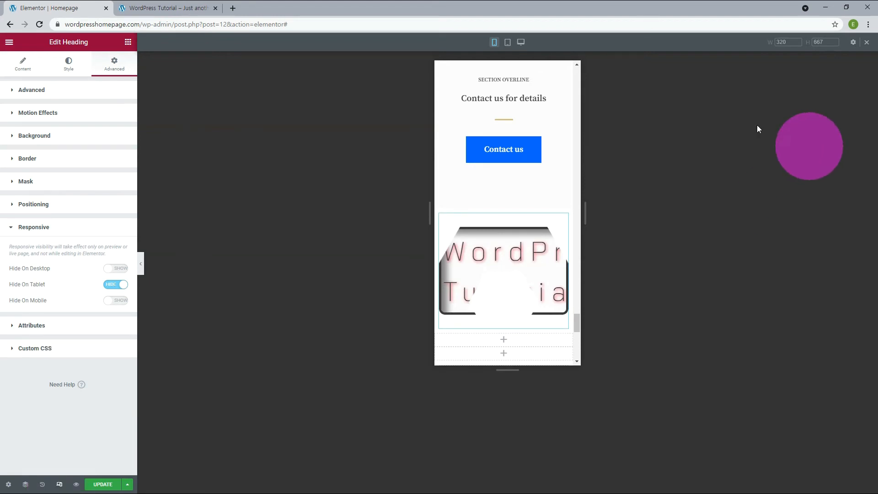
click(508, 42)
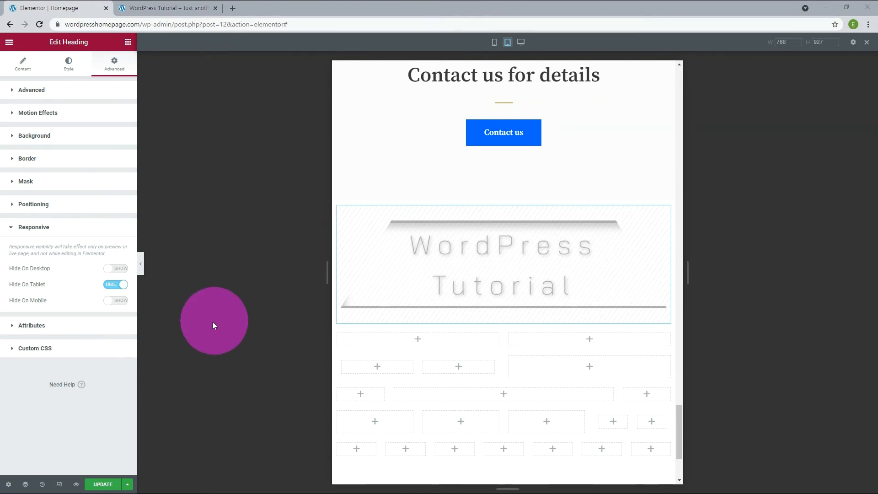
click(104, 327)
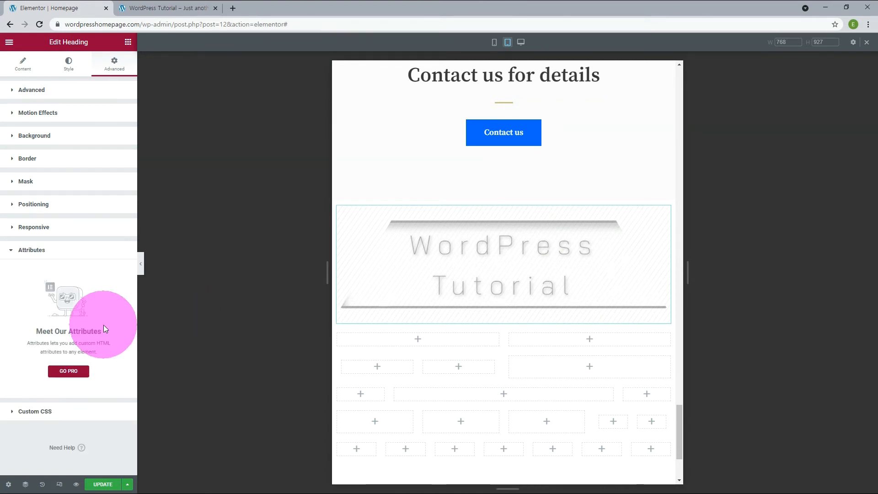
click(62, 412)
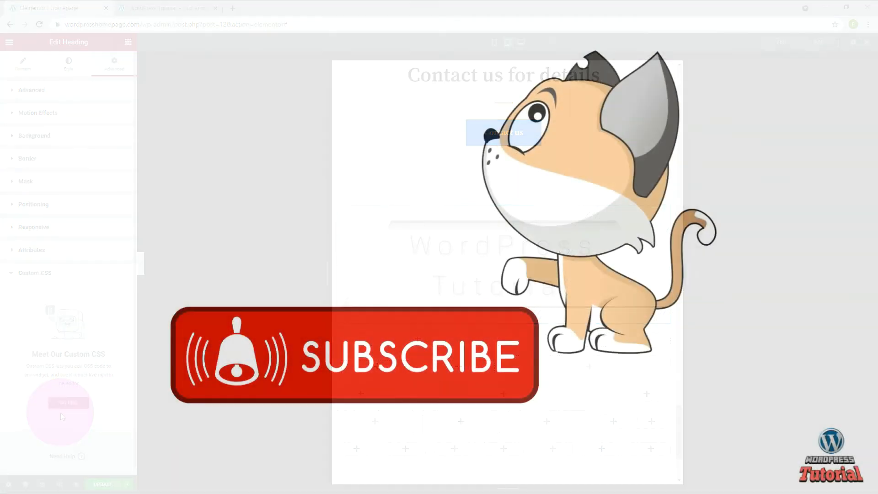